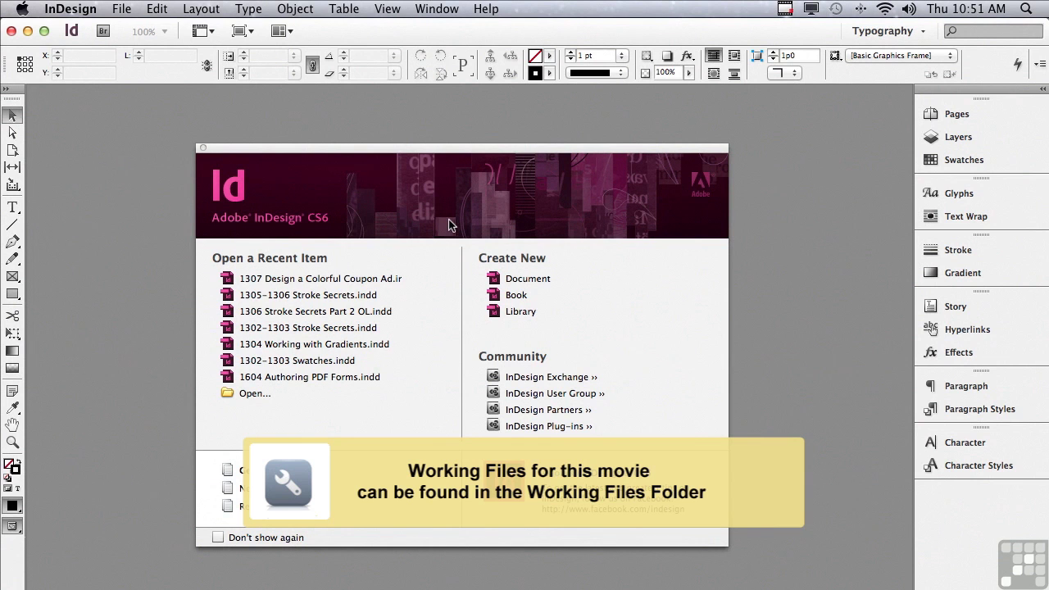
# - Open '1307 Design a Colorful Coupon Ad.indd' from the InDesign CS6 Sample Layouts folder
pyautogui.click(125, 10)
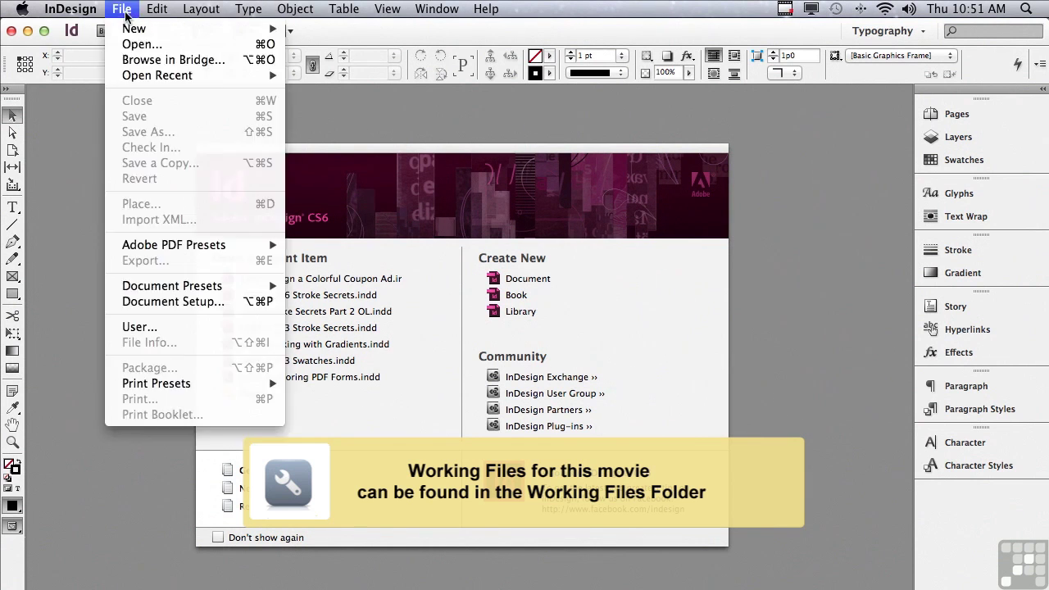
pyautogui.click(120, 44)
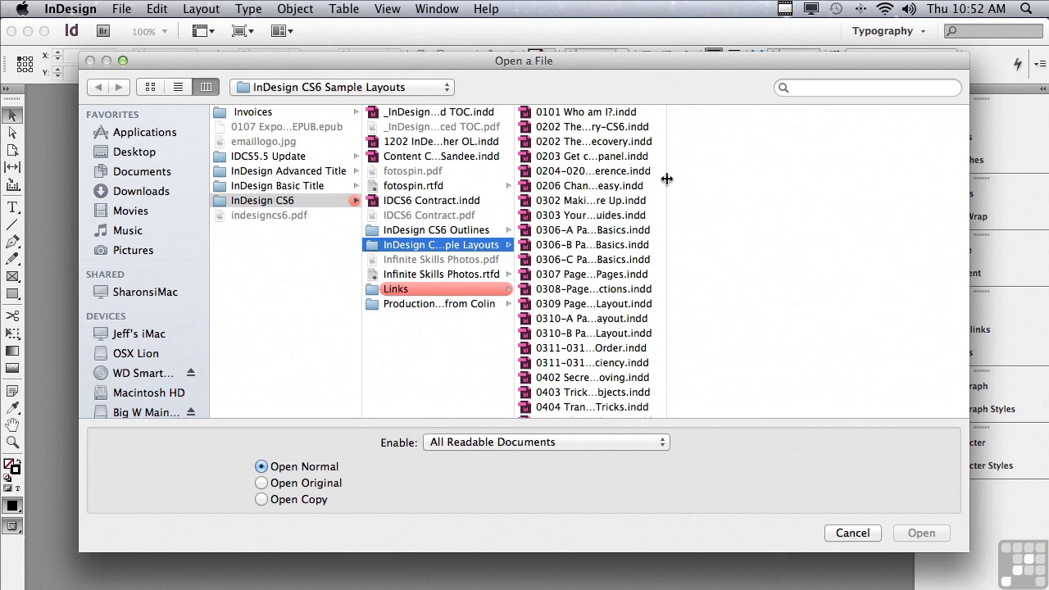
pyautogui.moveTo(670, 164); pyautogui.dragTo(674, 410)
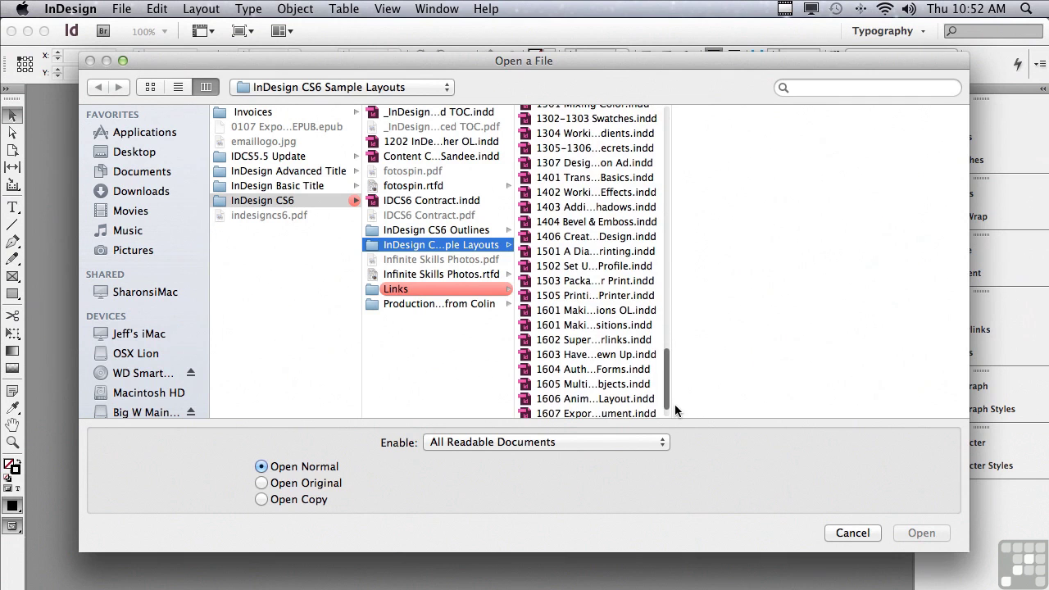
pyautogui.scroll(1, 675, 404)
pyautogui.click(574, 171)
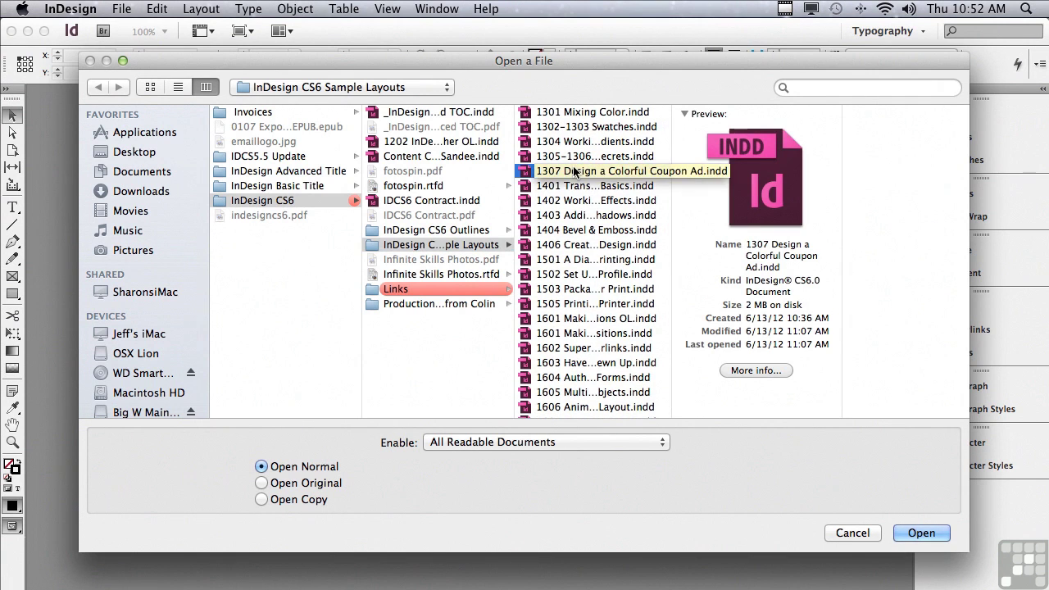
pyautogui.click(898, 540)
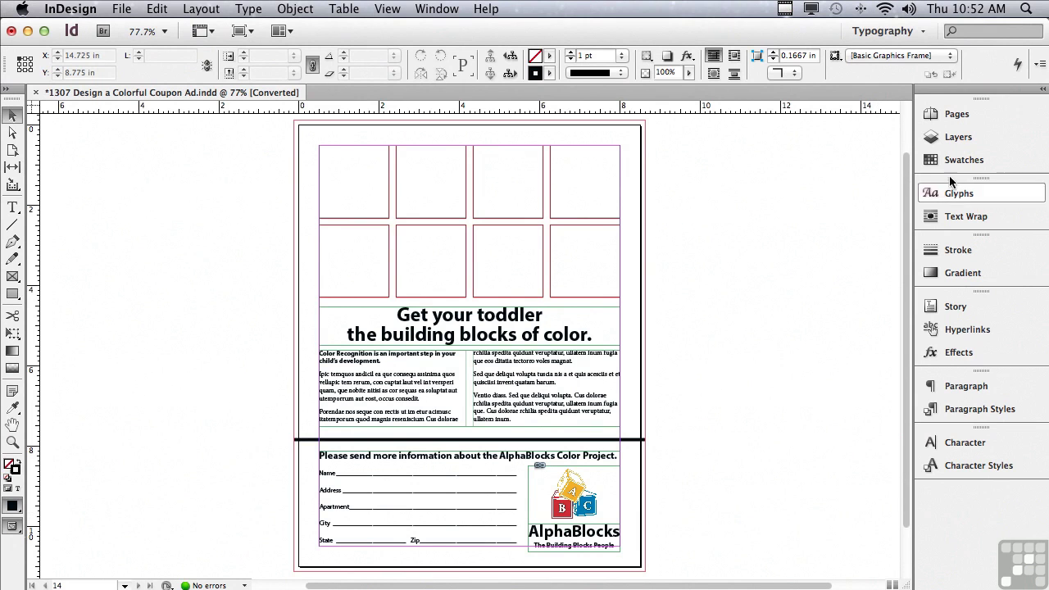
# - Start a New Color Swatch from the Swatches panel menu and expand its Color Mode list
pyautogui.click(973, 160)
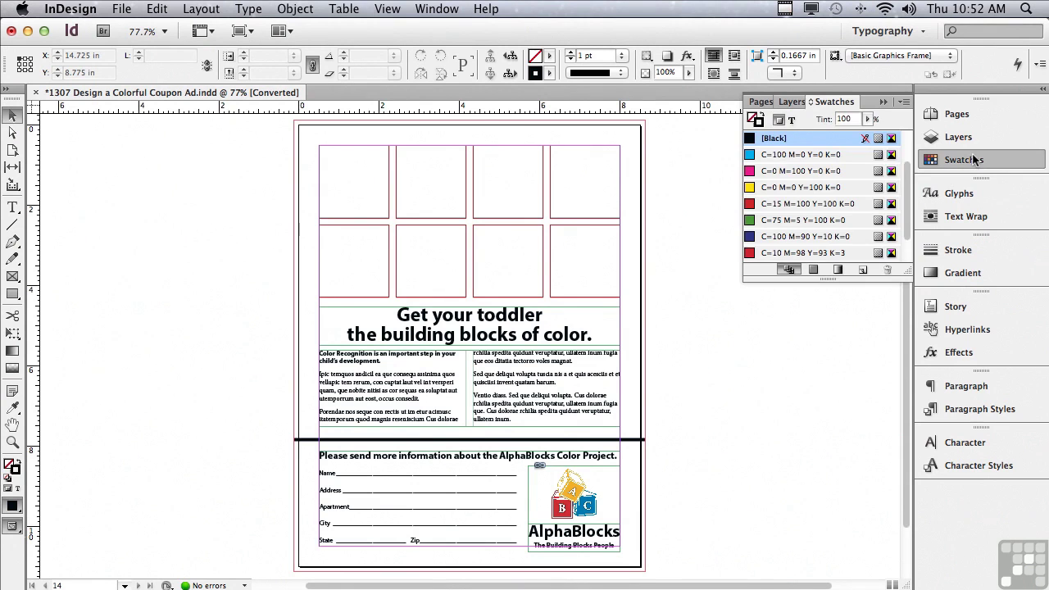
pyautogui.click(902, 104)
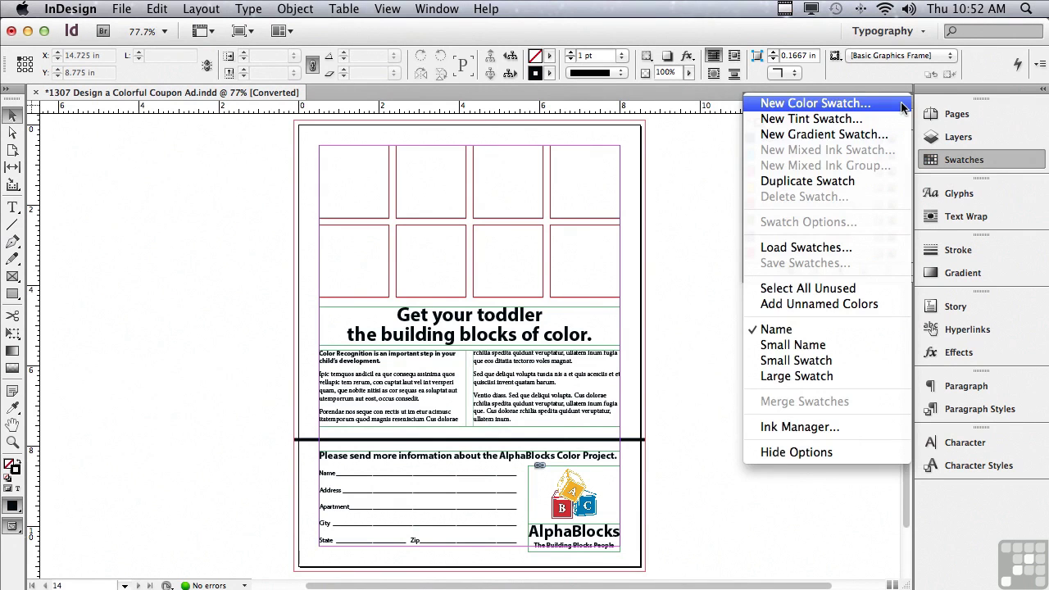
pyautogui.click(901, 105)
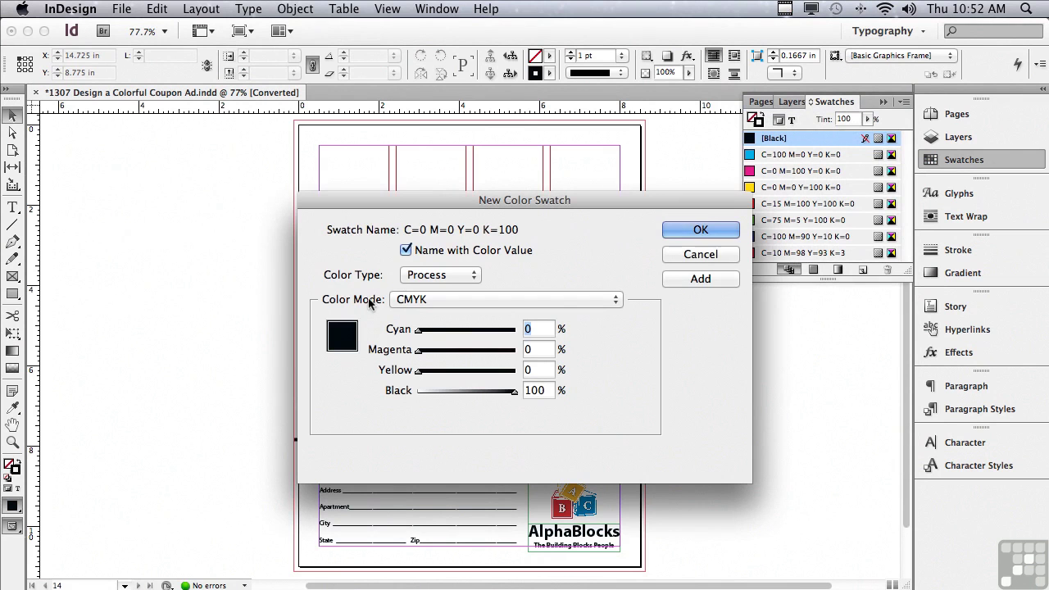
pyautogui.click(401, 300)
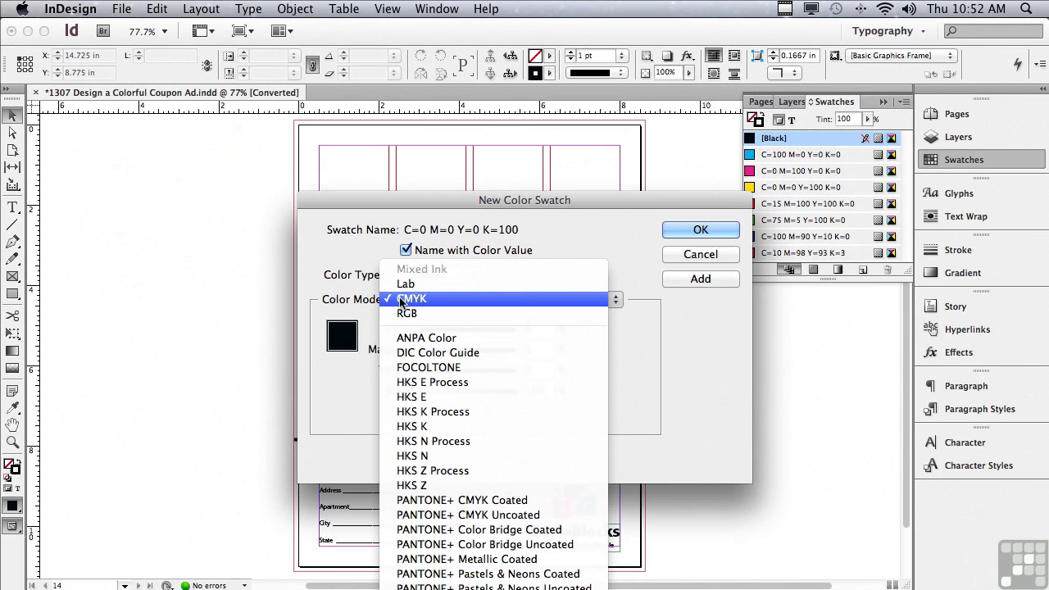
# - Add PANTONE 100 CP and PANTONE Orange 021 CP from PANTONE+ Color Bridge Coated
pyautogui.click(413, 531)
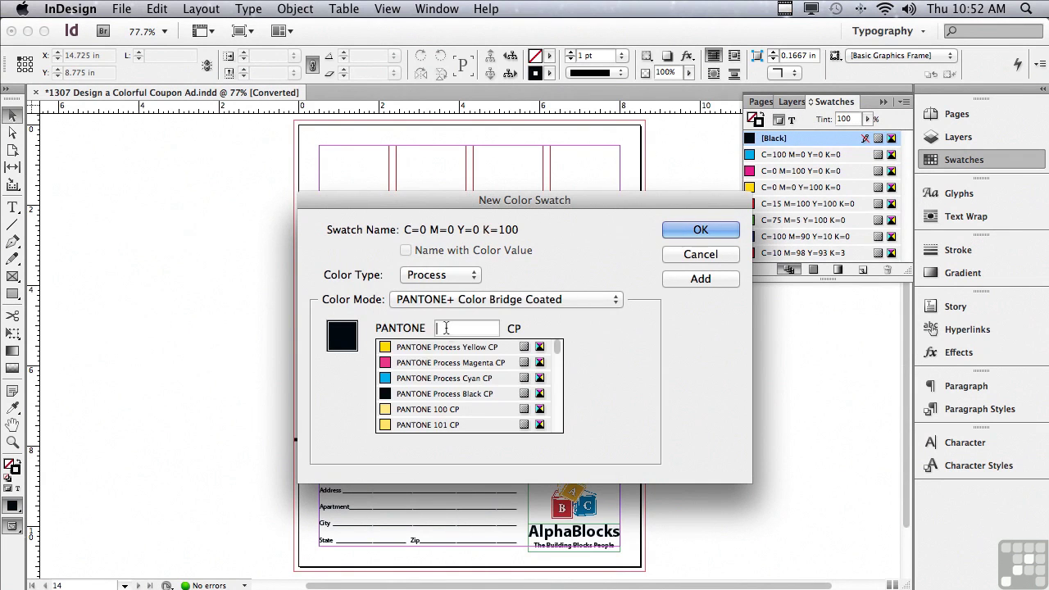
pyautogui.write('100')
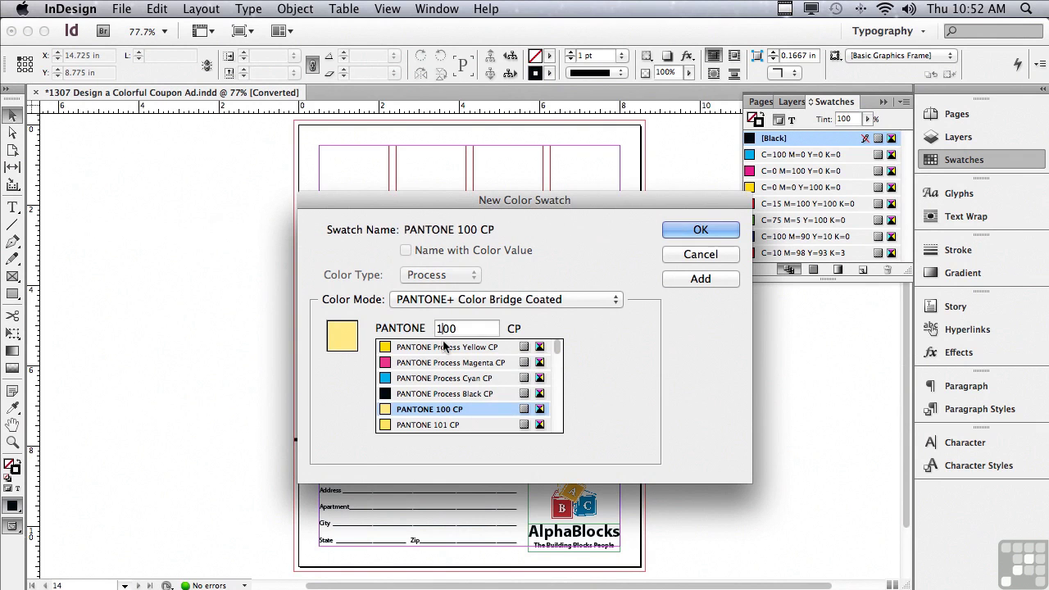
pyautogui.click(689, 279)
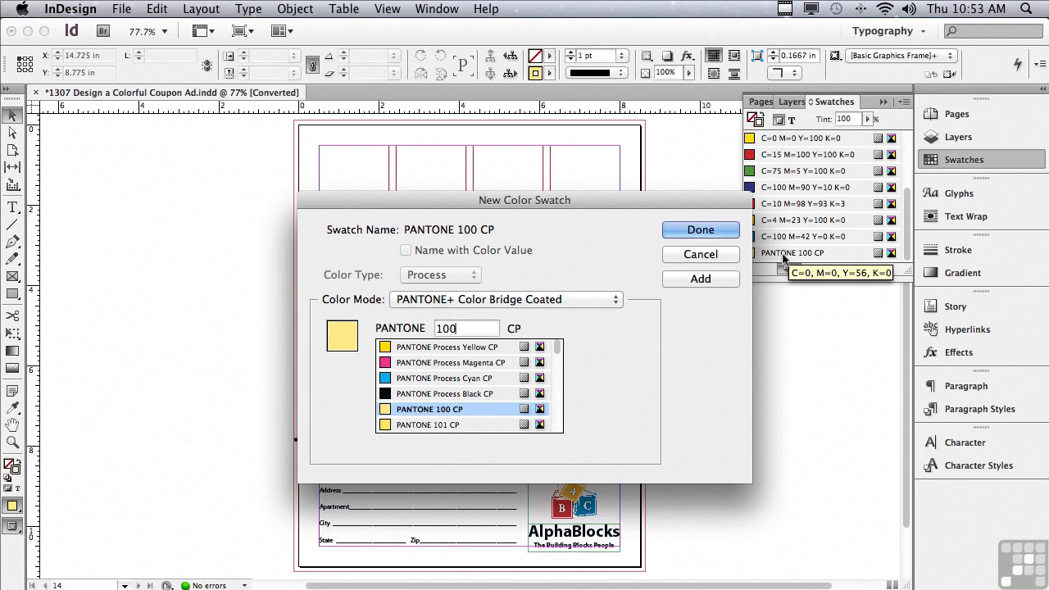
pyautogui.moveTo(466, 334); pyautogui.dragTo(436, 330)
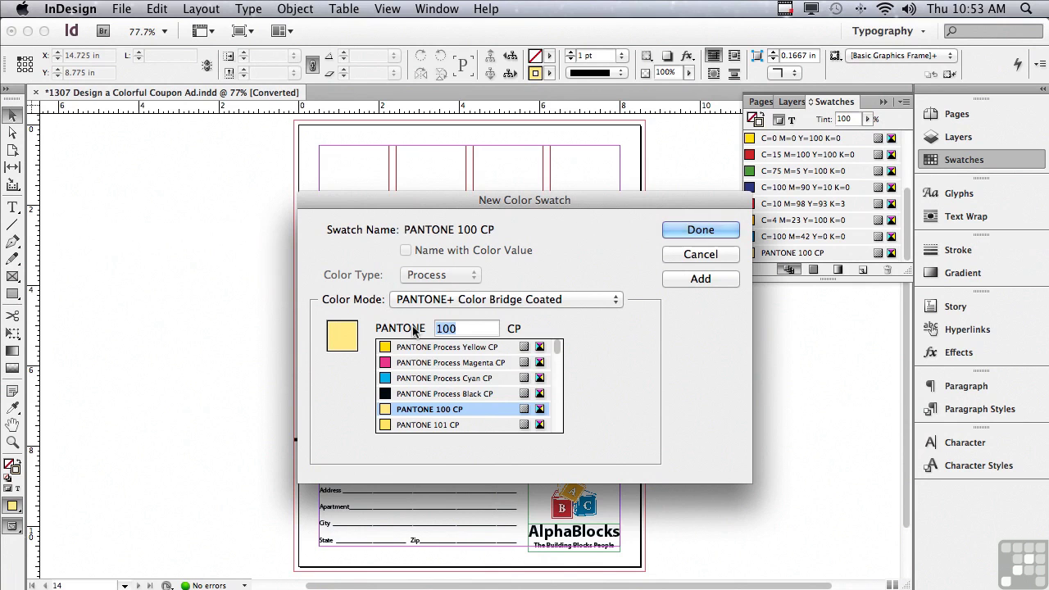
pyautogui.write('021')
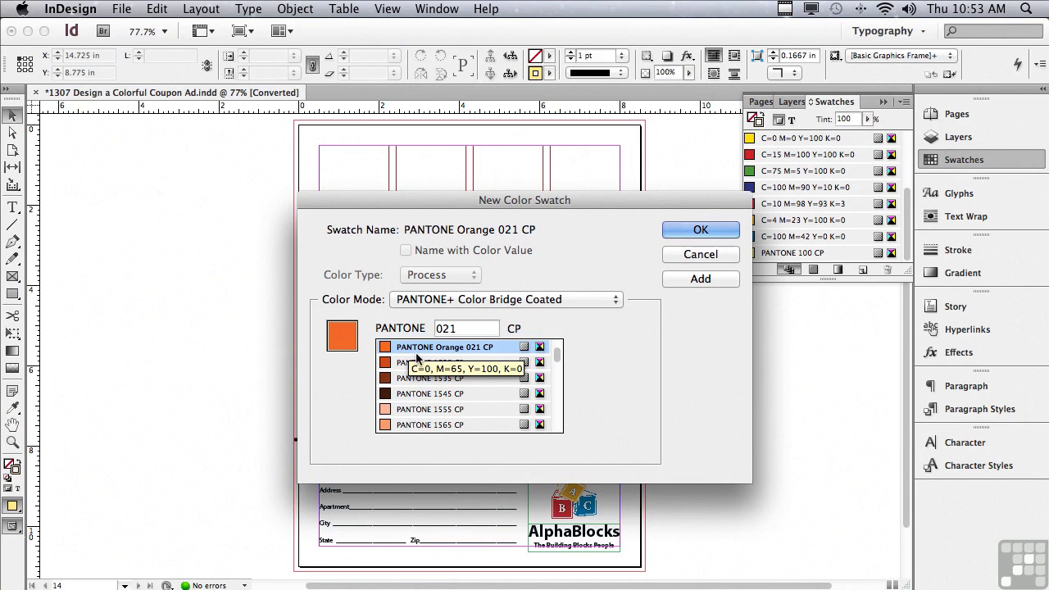
pyautogui.click(674, 280)
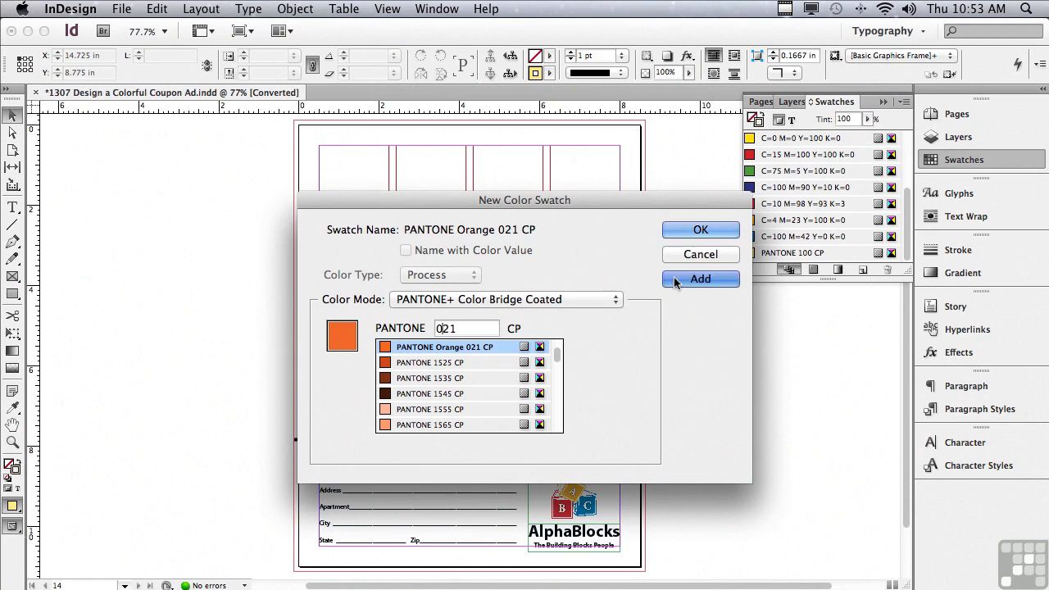
# - Add PANTONE Purple CP, PANTONE 327 CP and PANTONE Green CP as swatches
pyautogui.moveTo(471, 328); pyautogui.dragTo(407, 324)
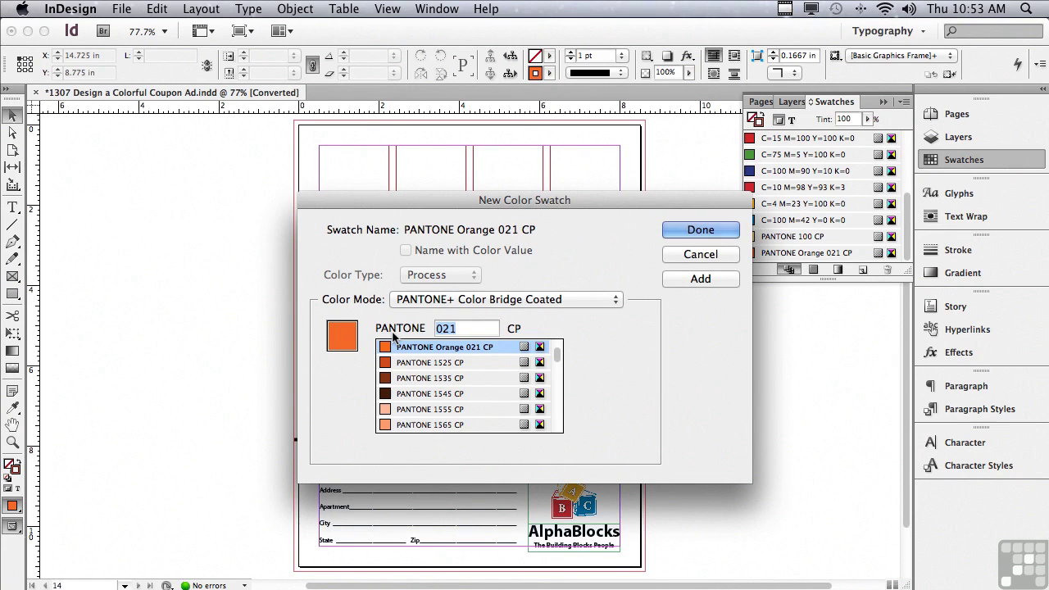
pyautogui.write('Purple')
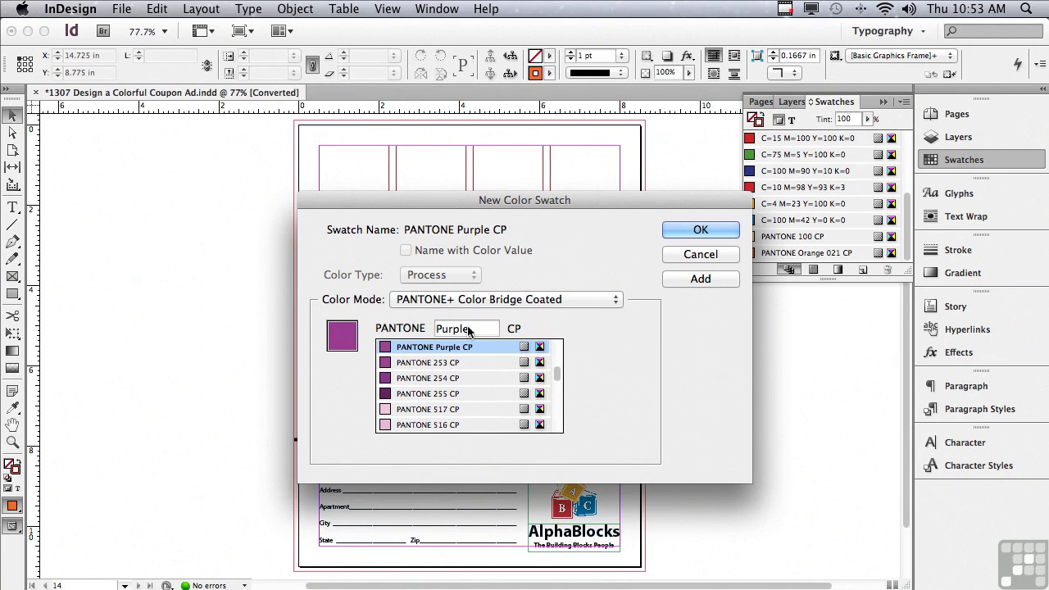
pyautogui.click(688, 281)
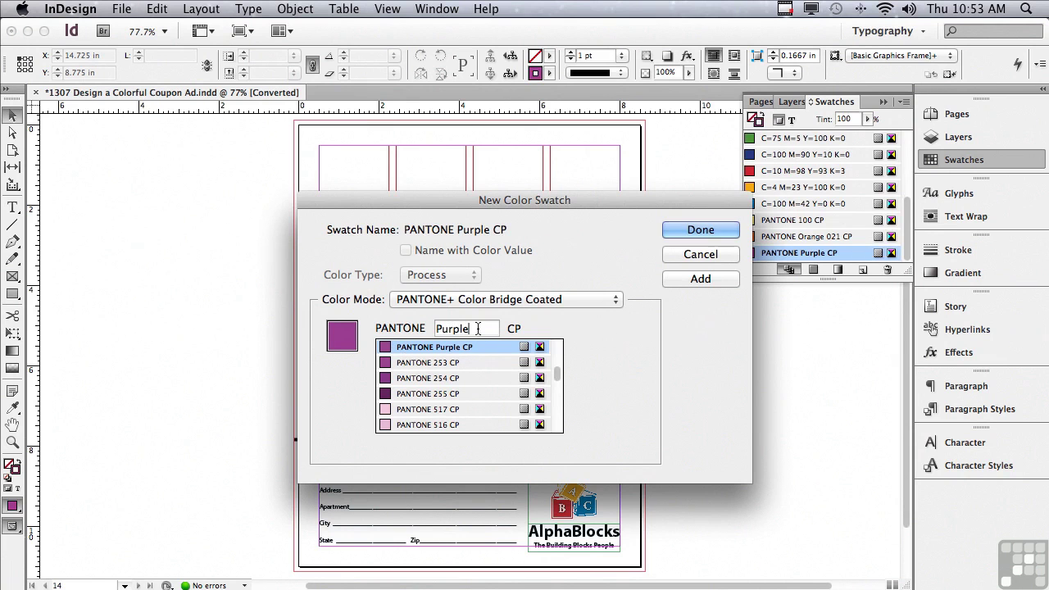
pyautogui.press('super+a')
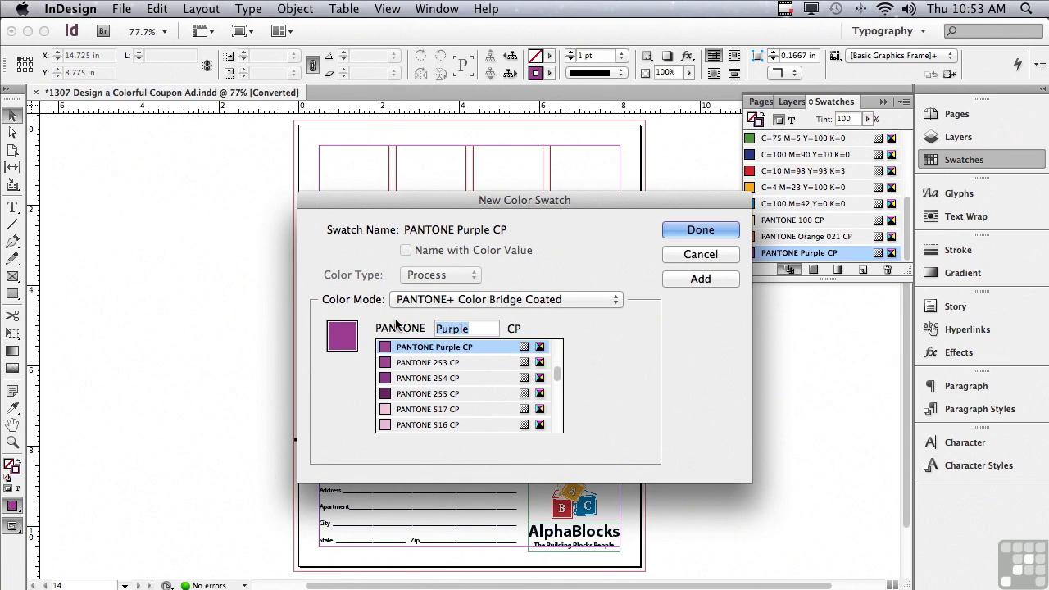
pyautogui.write('30027')
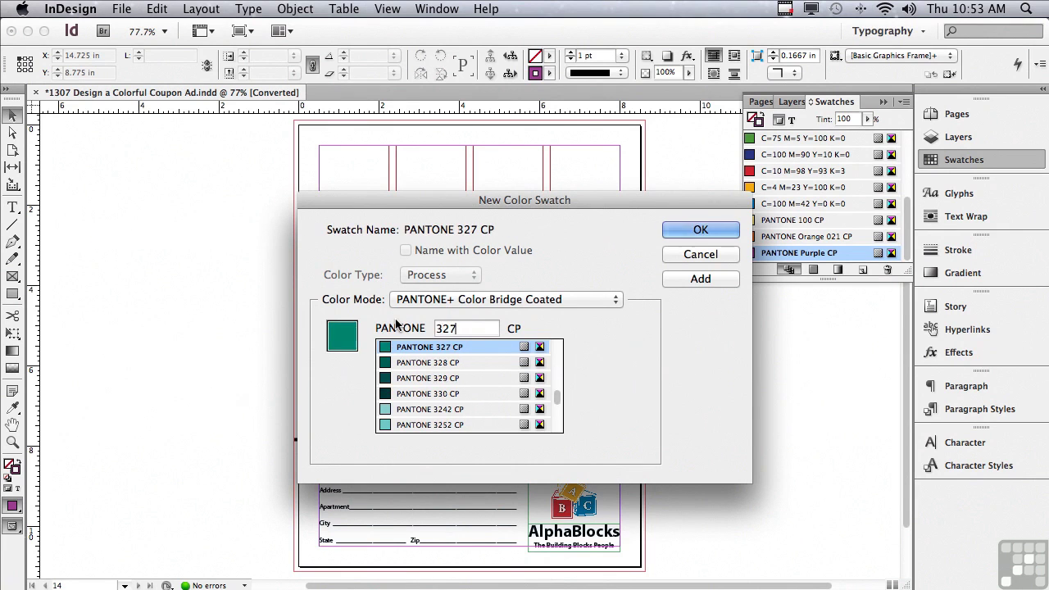
pyautogui.click(667, 280)
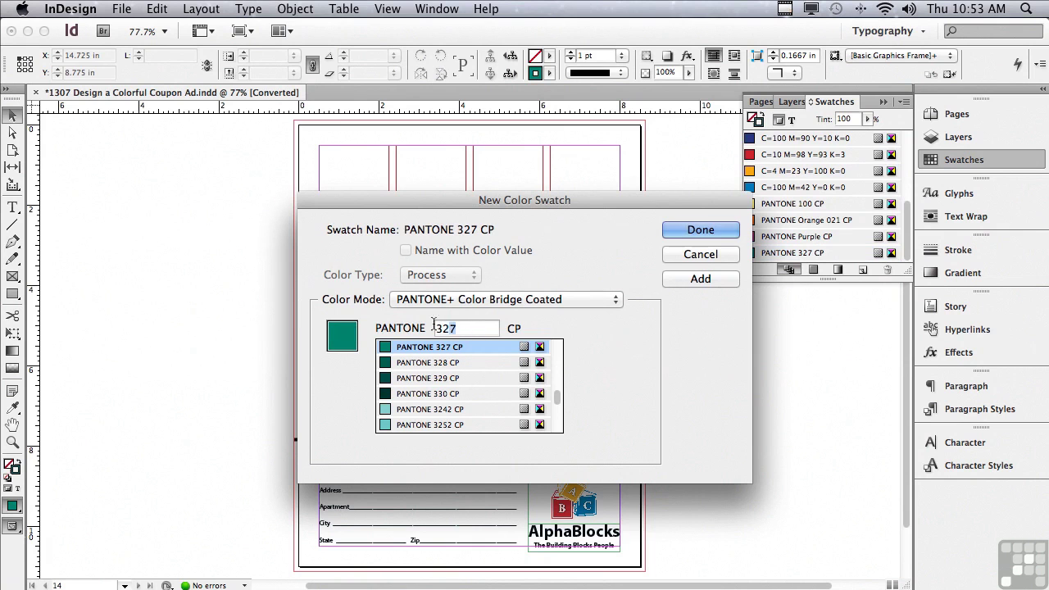
pyautogui.moveTo(456, 328); pyautogui.dragTo(409, 328)
pyautogui.write('Green')
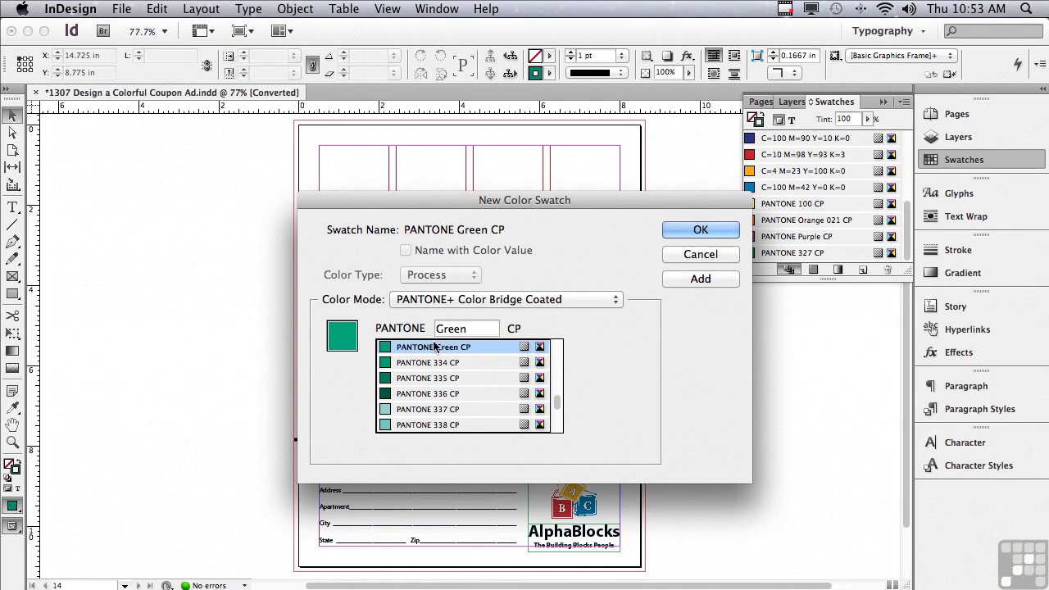
pyautogui.click(691, 230)
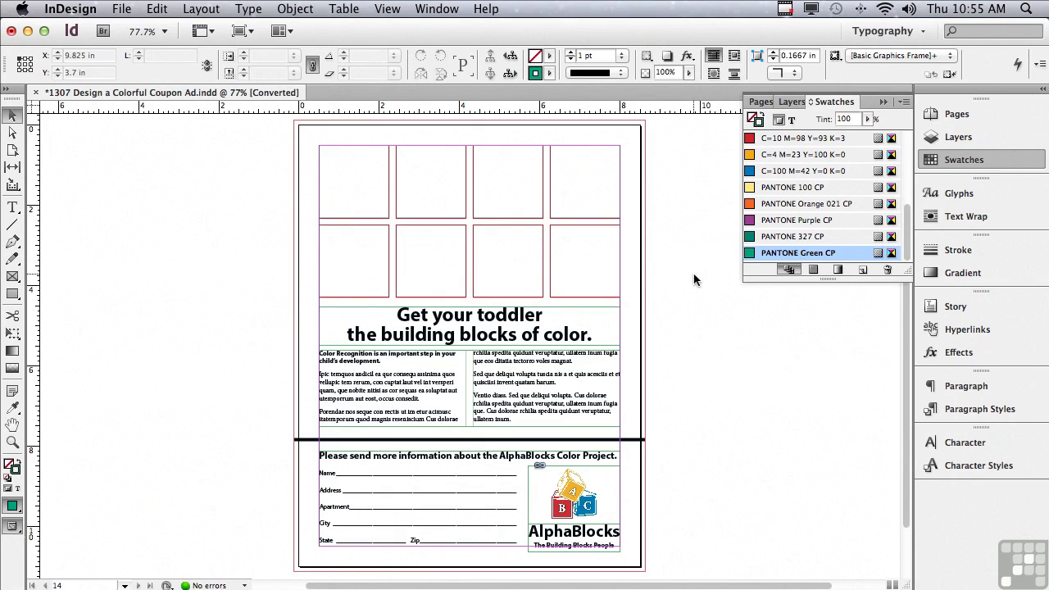
# - Open the Swatches panel menu to define another color swatch
pyautogui.click(904, 102)
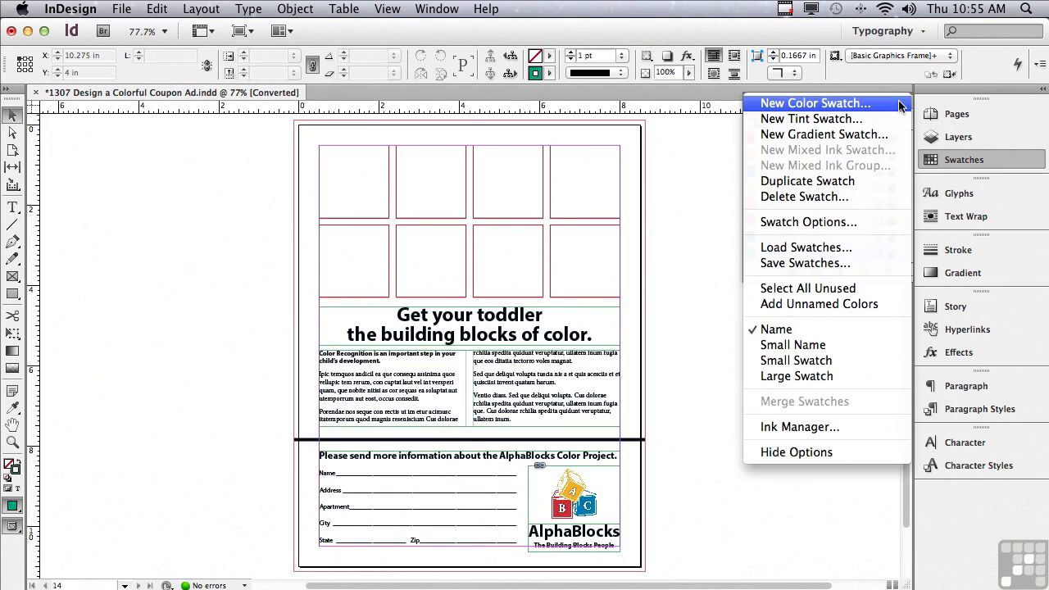
# - Add a CMYK red swatch with C=10 M=98 Y=93 K=3
pyautogui.click(820, 104)
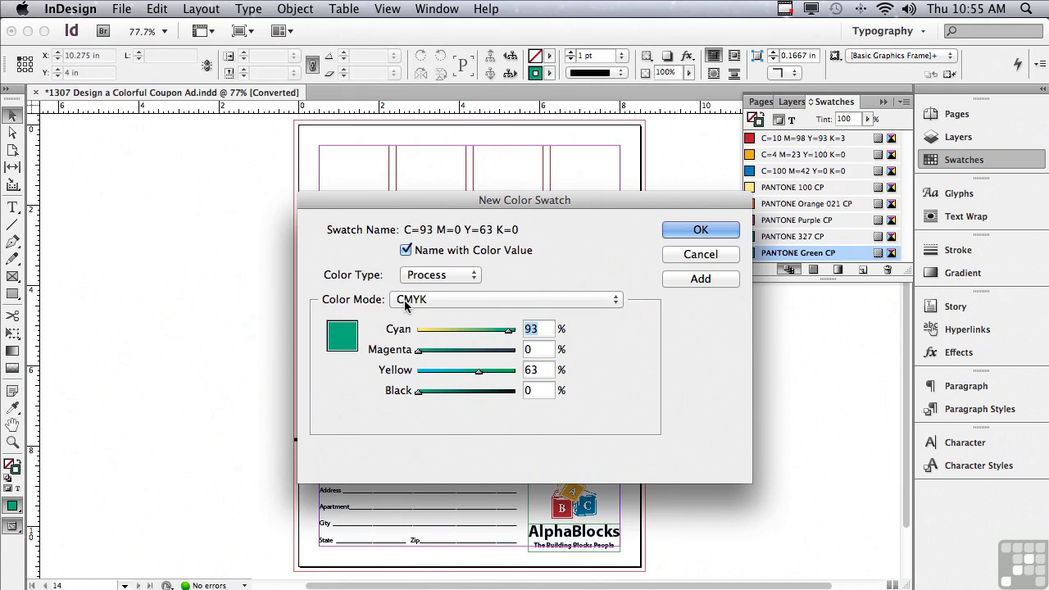
pyautogui.write('1')
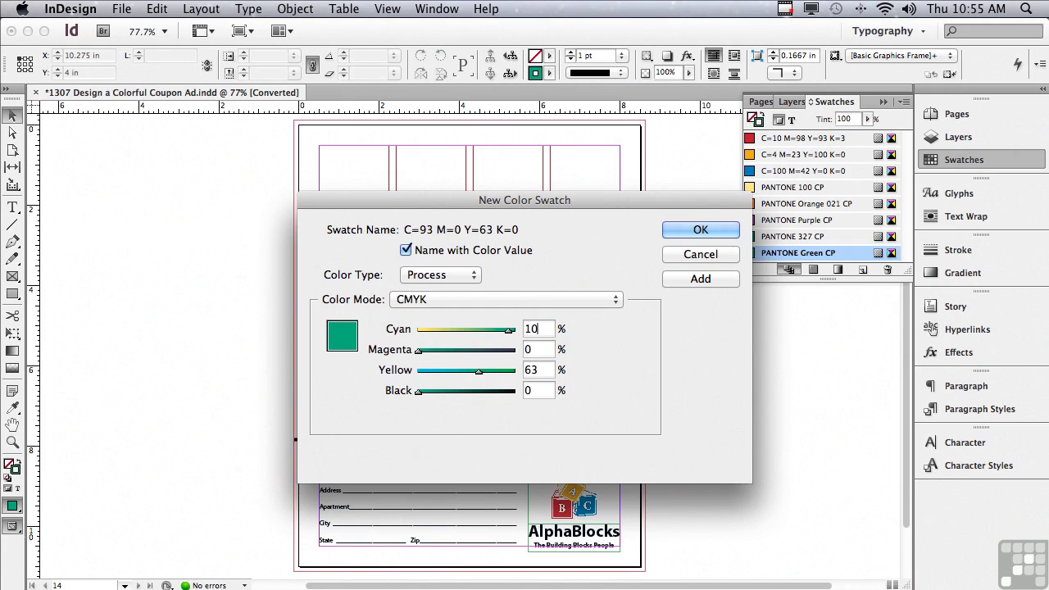
pyautogui.write('0')
pyautogui.press('Tab')
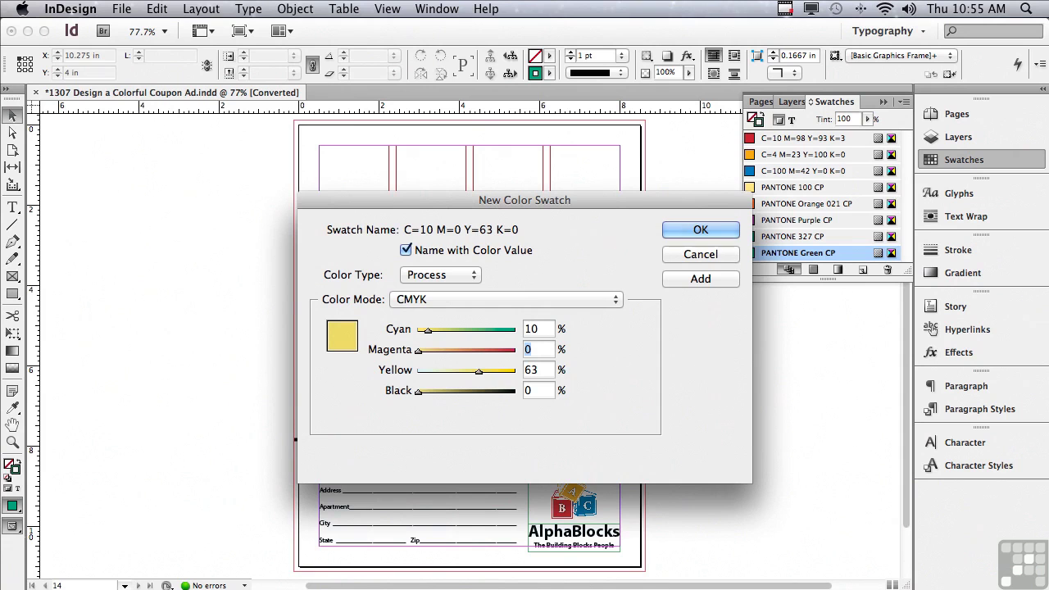
pyautogui.write('98')
pyautogui.press('Tab')
pyautogui.write('9')
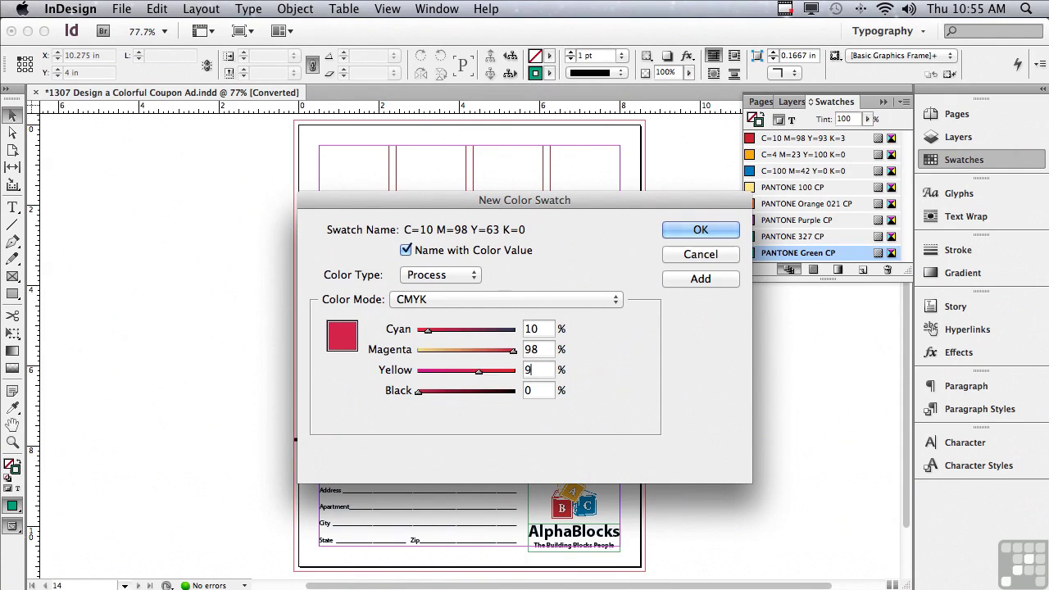
pyautogui.write('3')
pyautogui.press('Tab')
pyautogui.write('3')
pyautogui.click(664, 280)
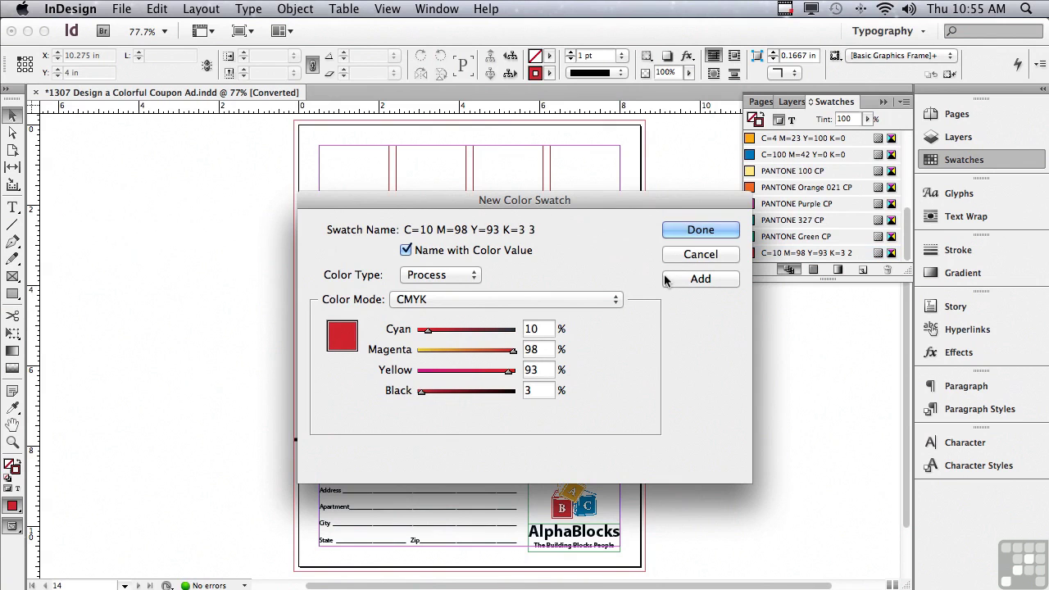
# - Add an orange CMYK swatch with C=4 M=23 Y=100 K=0
pyautogui.doubleClick(541, 330)
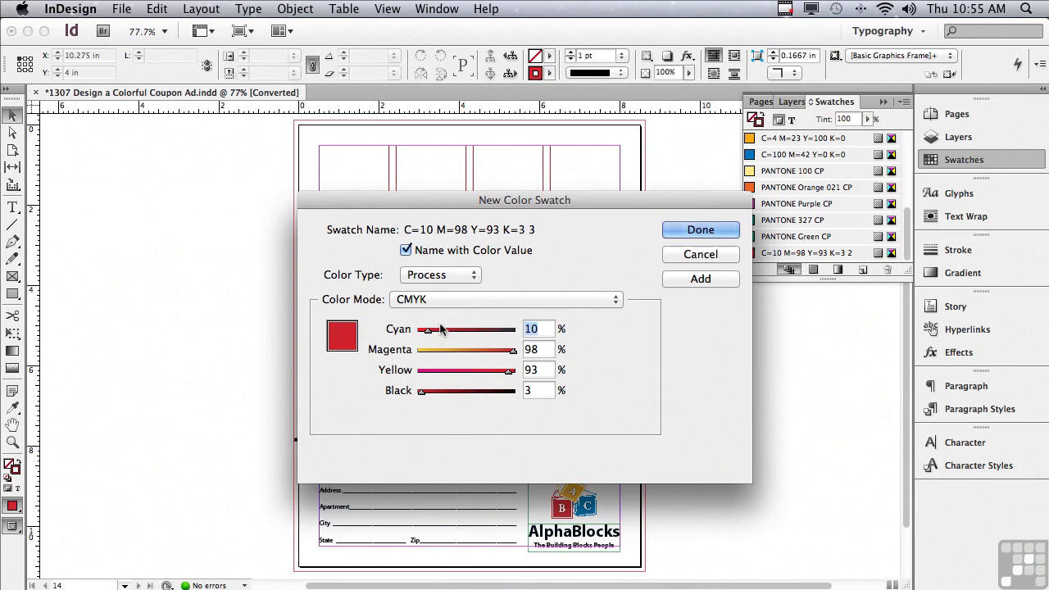
pyautogui.write('4')
pyautogui.press('Tab')
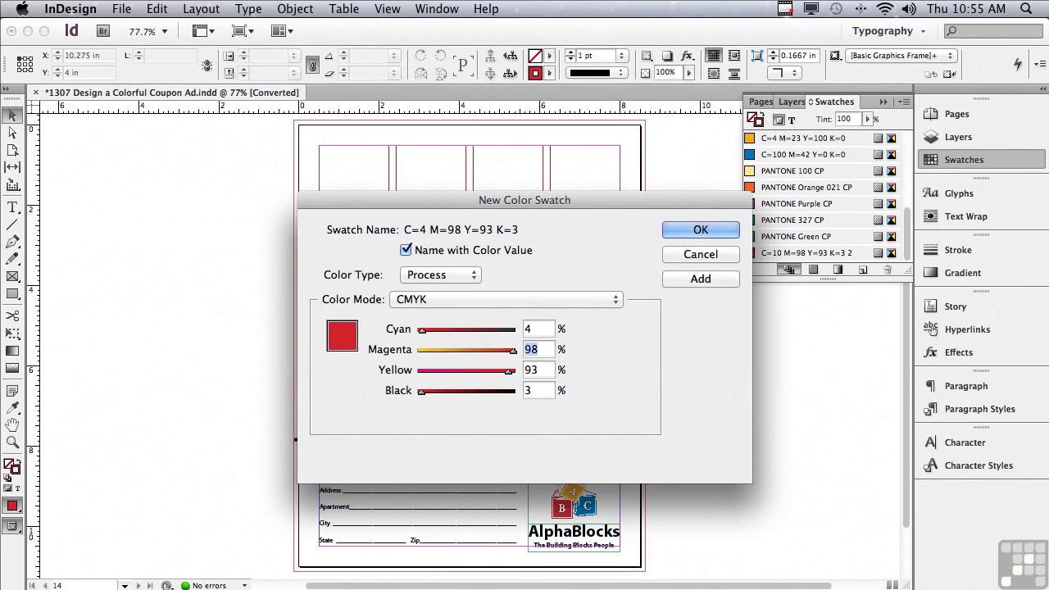
pyautogui.write('23')
pyautogui.press('Tab')
pyautogui.write('100')
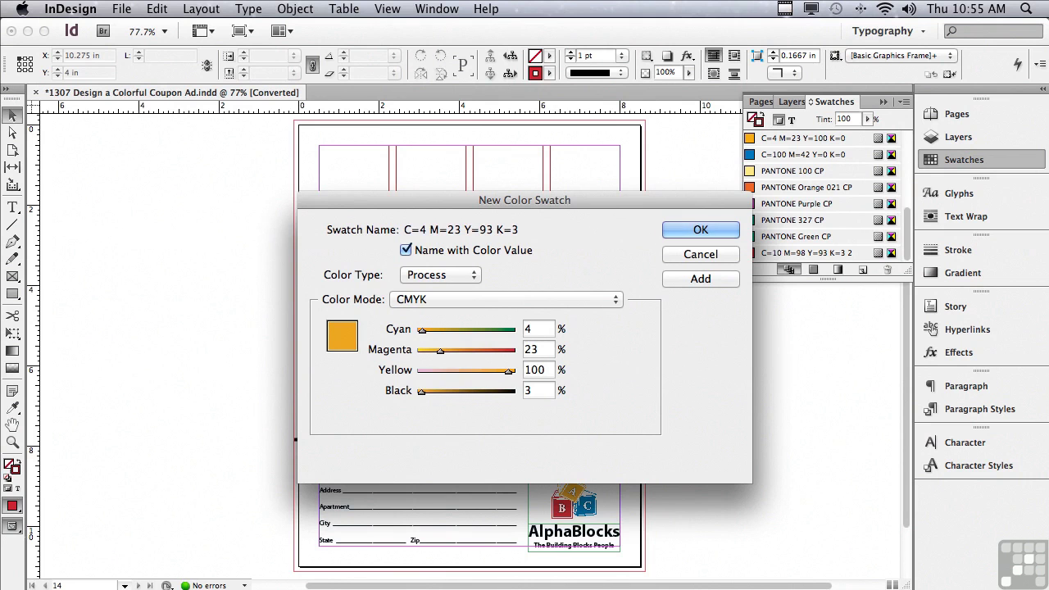
pyautogui.press('Tab')
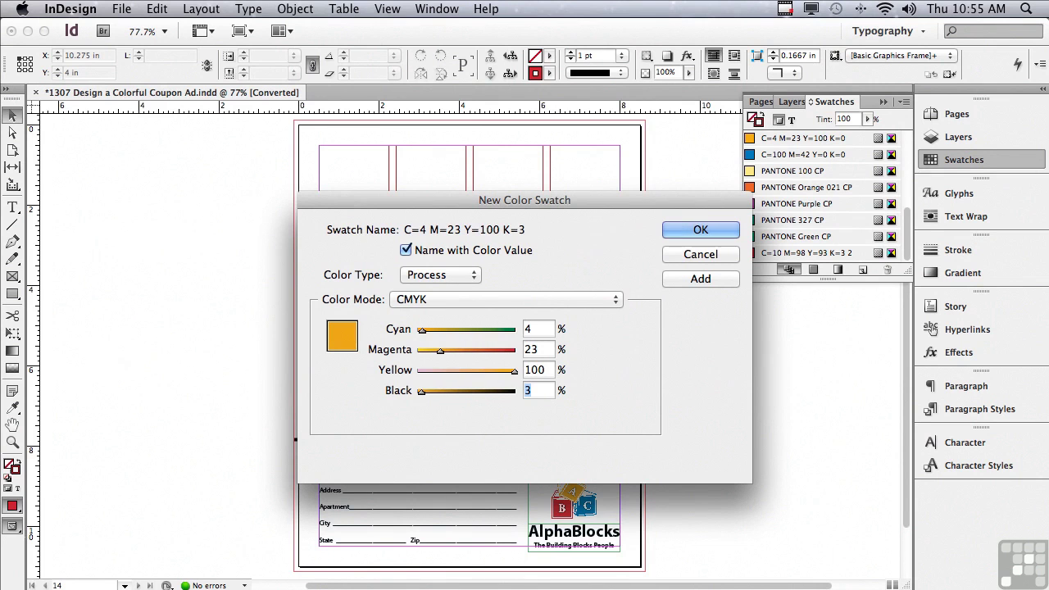
pyautogui.write('0')
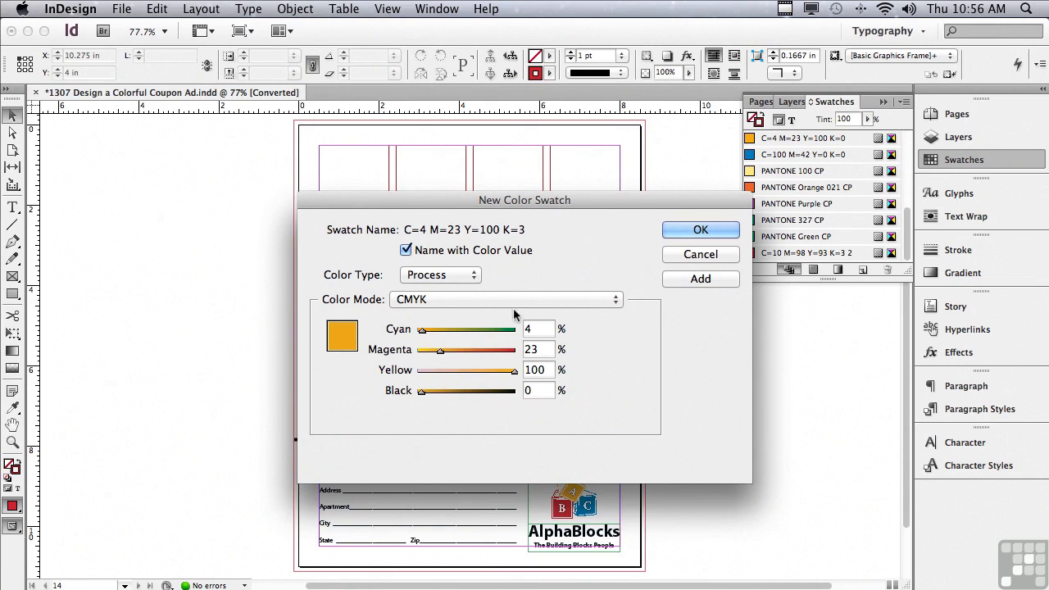
pyautogui.click(700, 276)
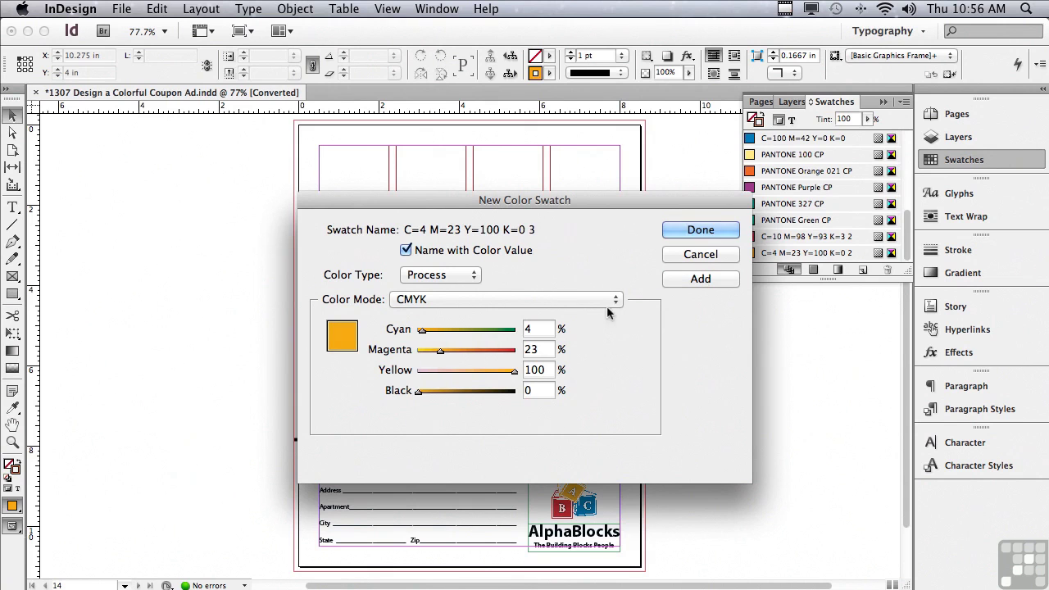
# - Add a blue CMYK swatch with C=100 M=42 Y=0 K=0 and close the dialog
pyautogui.doubleClick(538, 329)
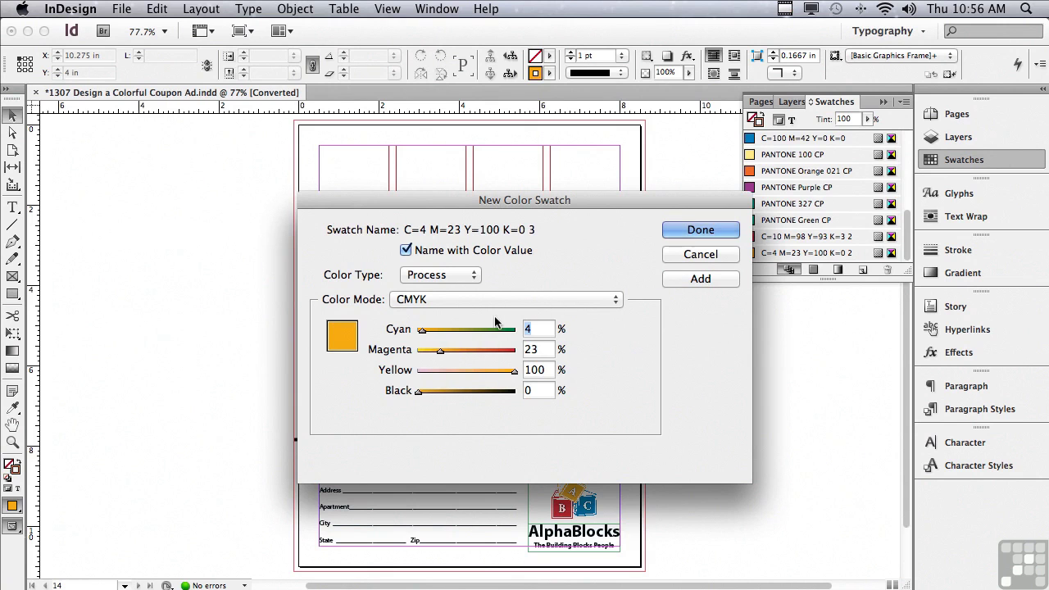
pyautogui.write('100')
pyautogui.press('Tab')
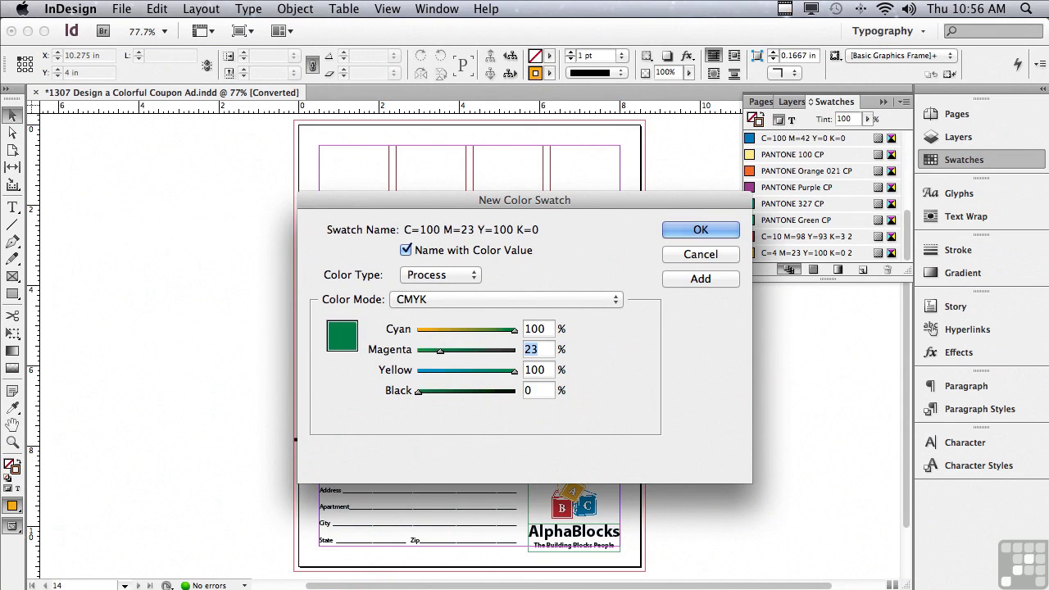
pyautogui.write('42')
pyautogui.press('Tab')
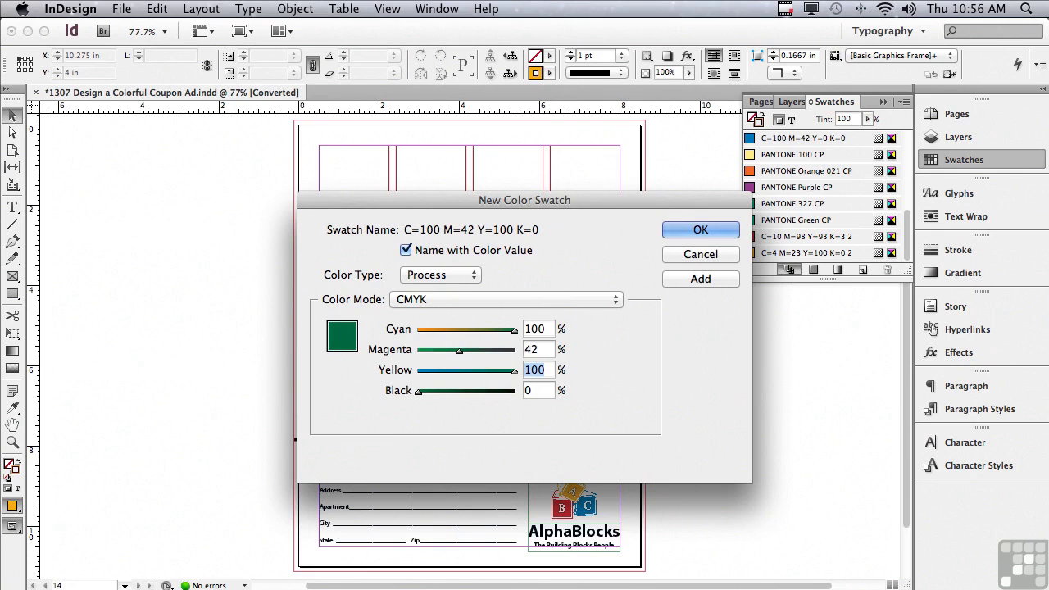
pyautogui.write('0')
pyautogui.press('Tab')
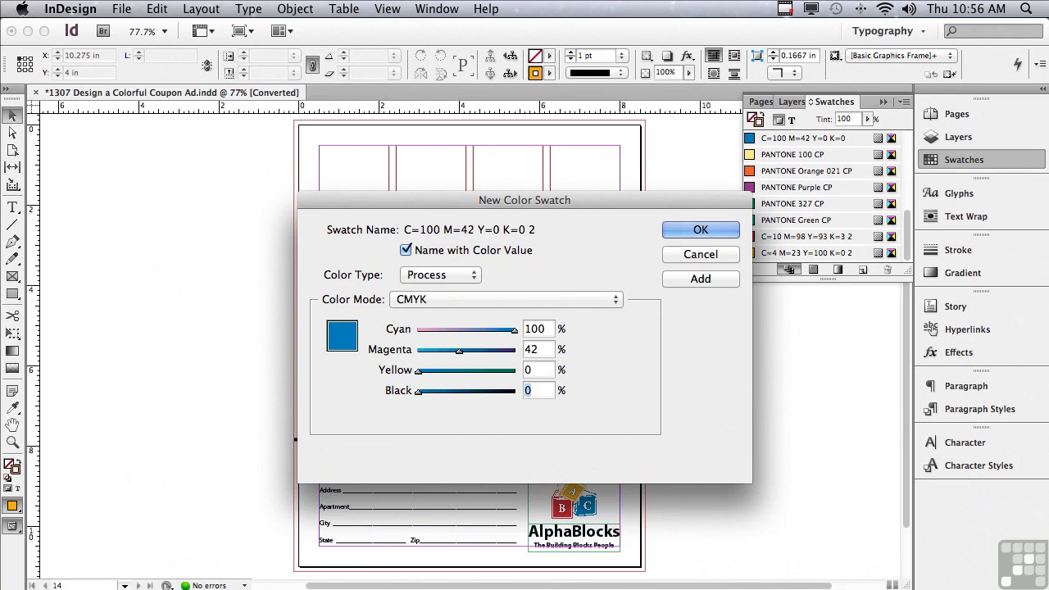
pyautogui.write('0')
pyautogui.click(665, 232)
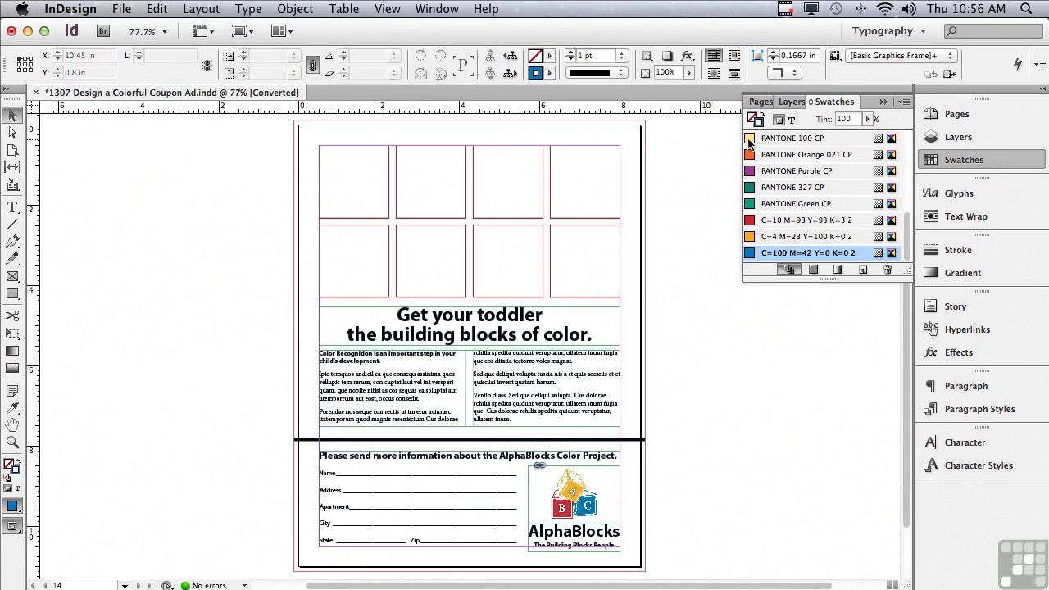
# - Fill the grid squares with PANTONE 100, Orange 021, Purple, 327, Green, red and blue
pyautogui.moveTo(748, 143); pyautogui.dragTo(748, 139)
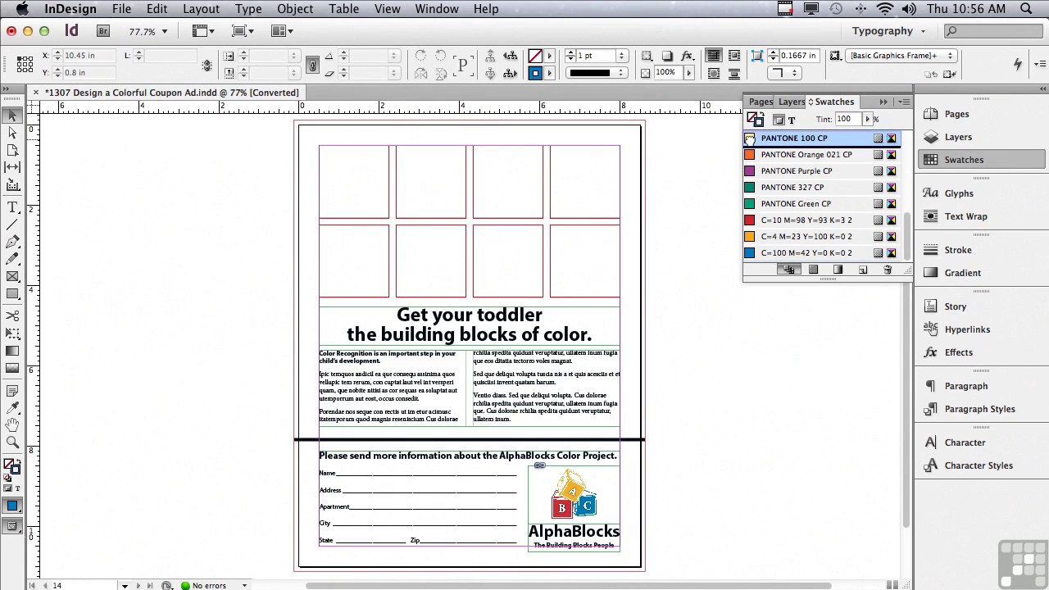
pyautogui.moveTo(751, 139); pyautogui.dragTo(350, 177)
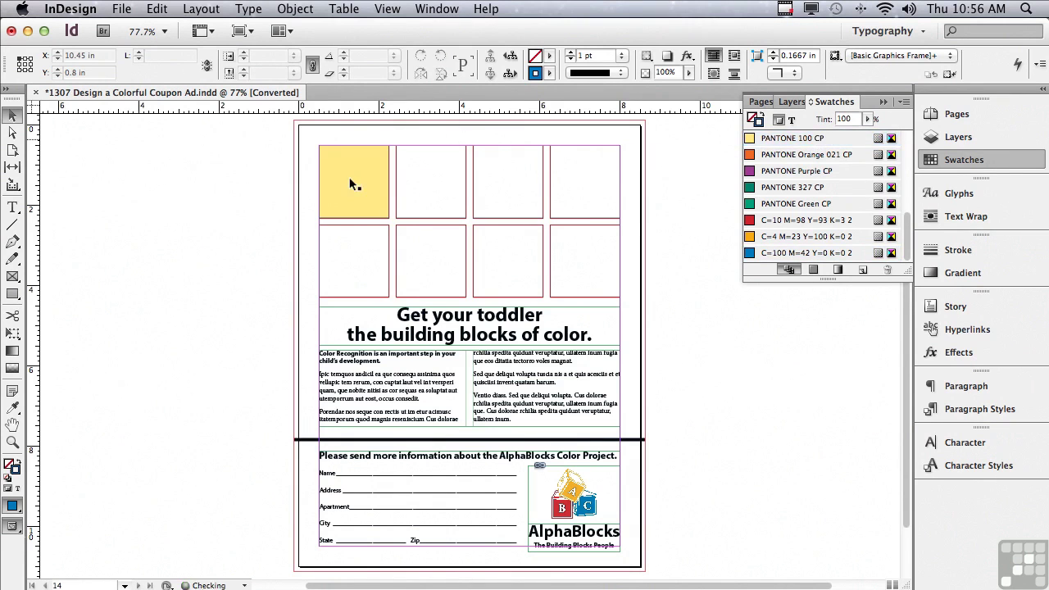
pyautogui.click(751, 156)
pyautogui.moveTo(751, 155); pyautogui.dragTo(433, 175)
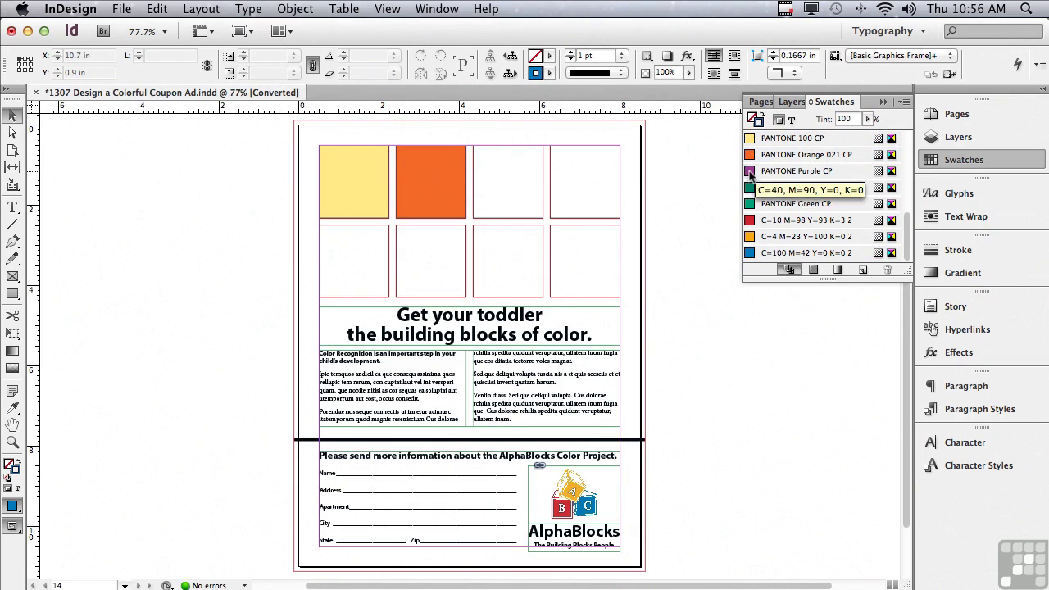
pyautogui.moveTo(751, 170); pyautogui.dragTo(501, 180)
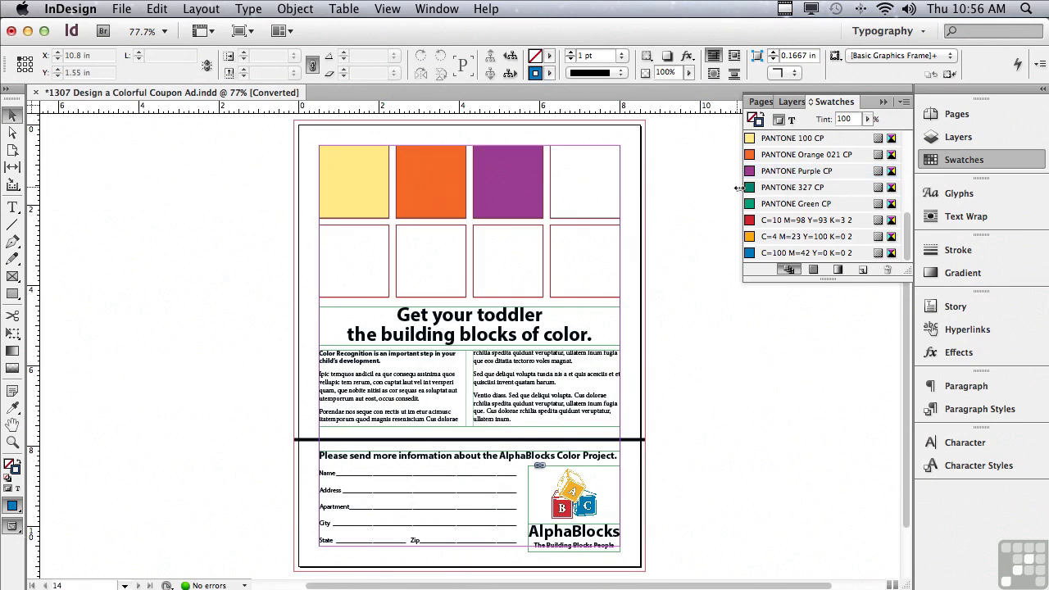
pyautogui.moveTo(751, 187); pyautogui.dragTo(576, 173)
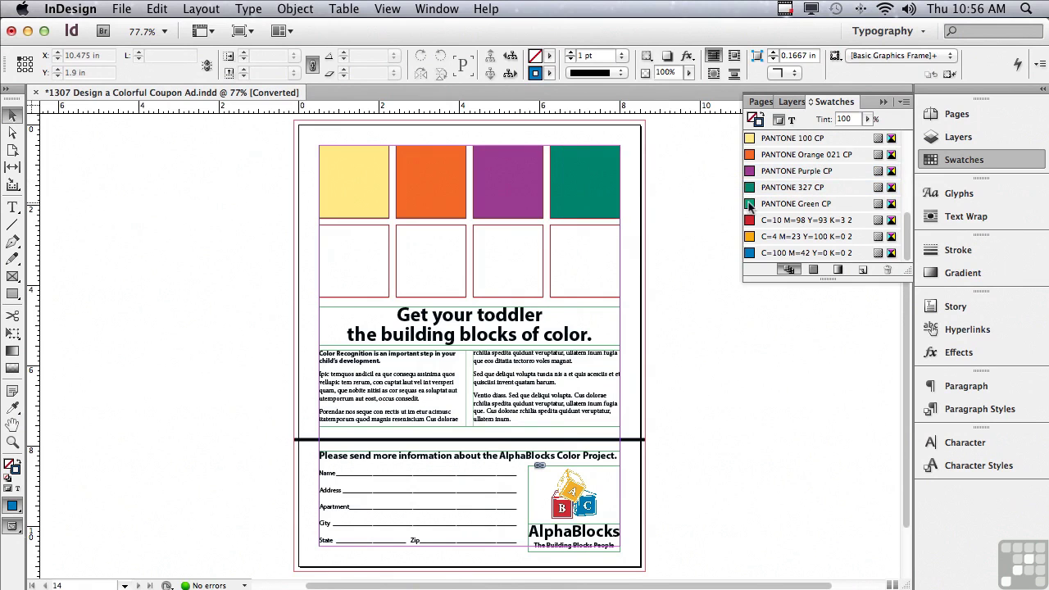
pyautogui.moveTo(751, 203); pyautogui.dragTo(358, 264)
pyautogui.moveTo(778, 221); pyautogui.dragTo(524, 246)
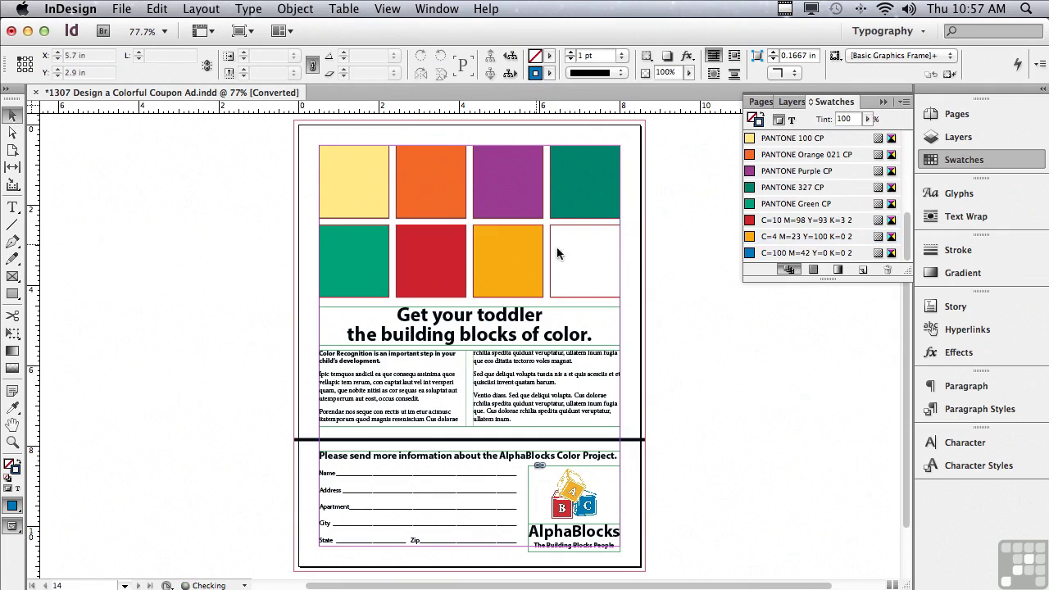
pyautogui.moveTo(766, 252); pyautogui.dragTo(596, 249)
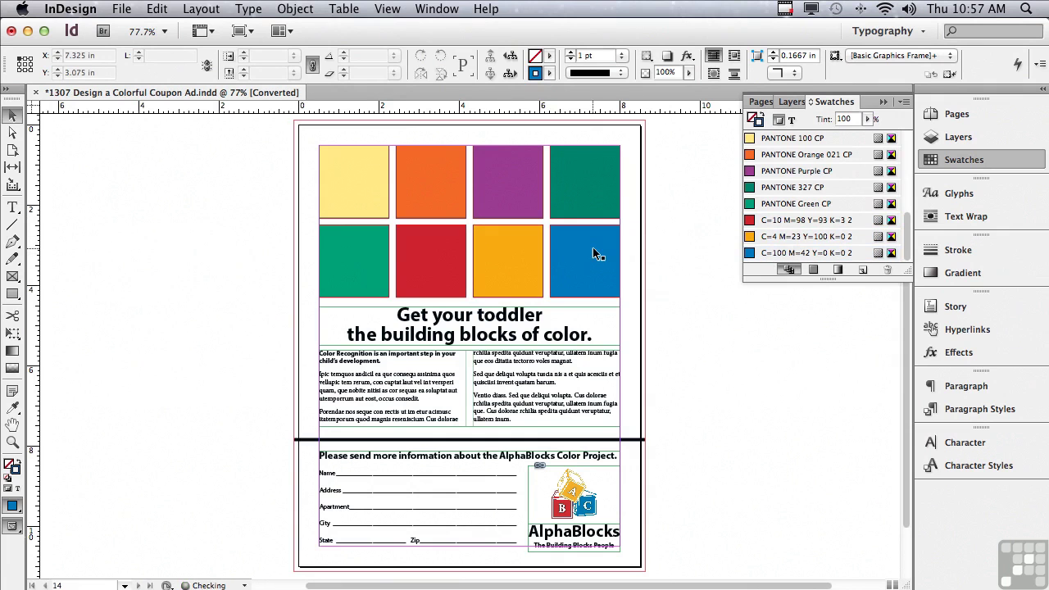
# - Color the horizontal rule above the coupon with the C=100 M=42 Y=0 K=0 blue swatch
pyautogui.click(548, 440)
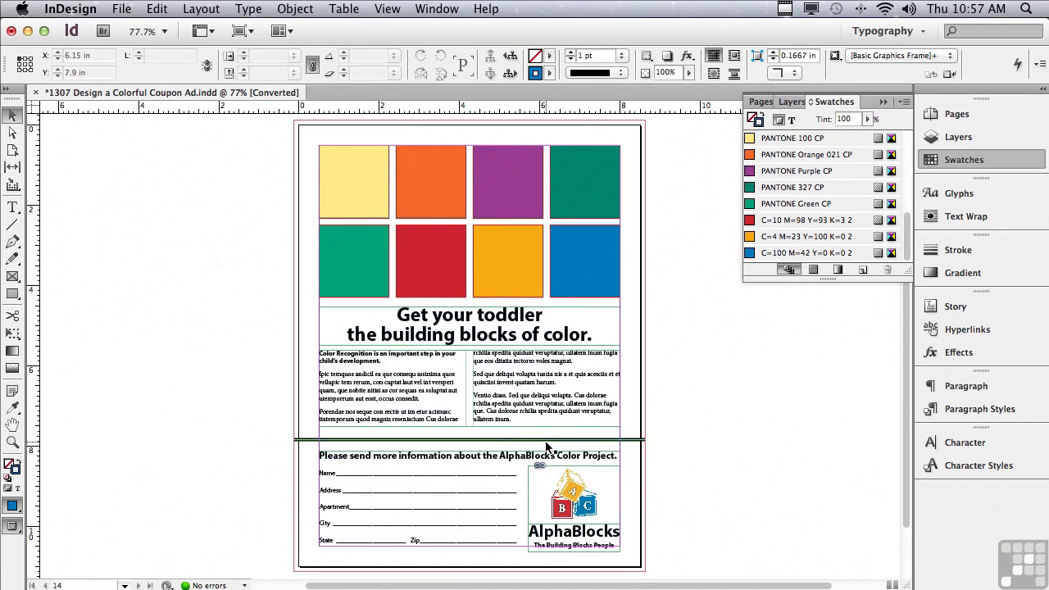
pyautogui.click(705, 332)
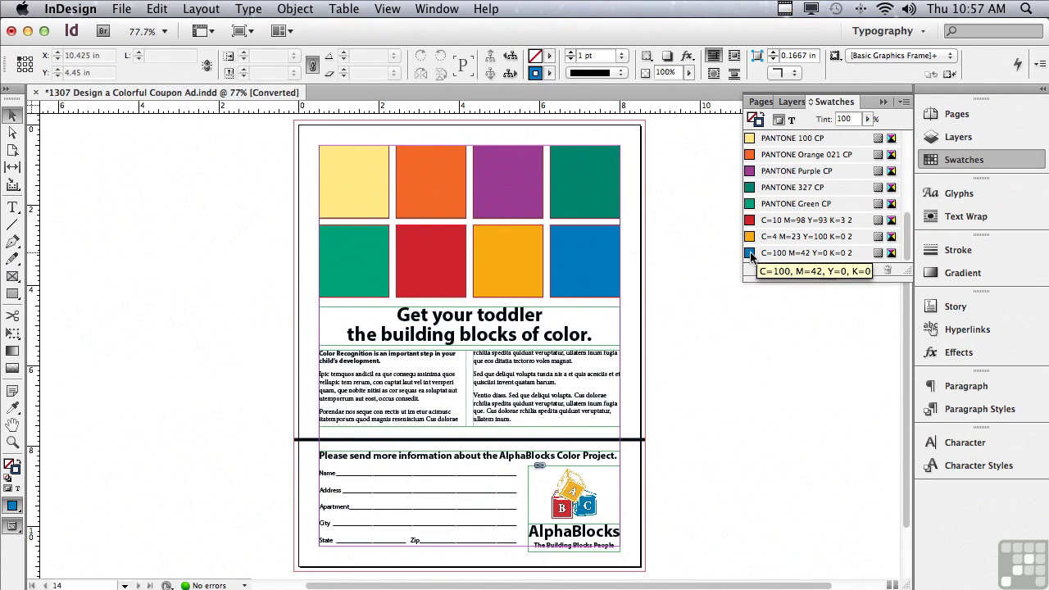
pyautogui.moveTo(750, 256); pyautogui.dragTo(577, 442)
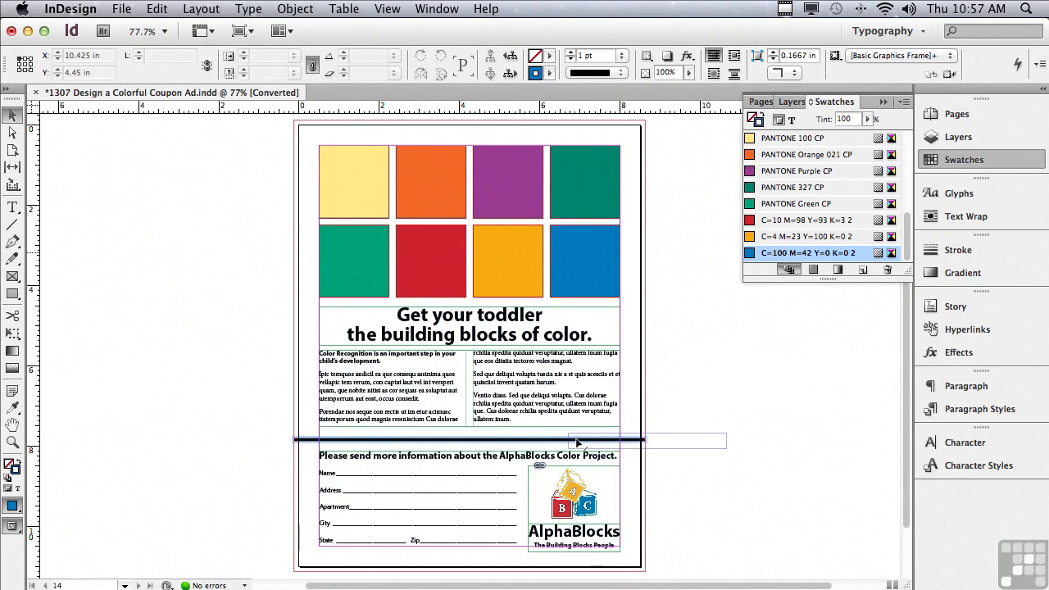
pyautogui.moveTo(577, 443); pyautogui.dragTo(577, 443)
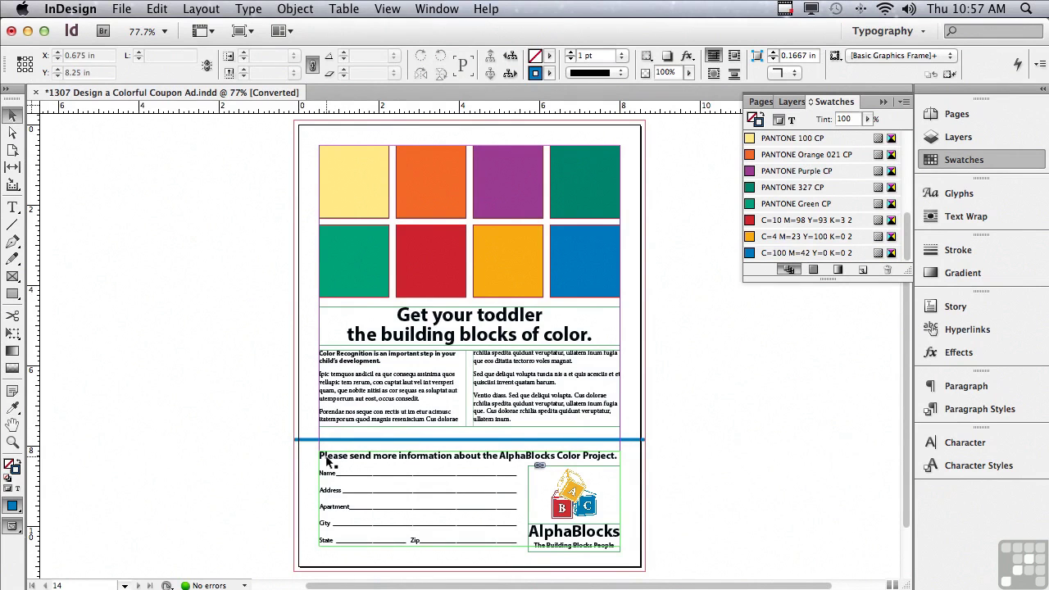
# - Zoom in on the coupon area and select the blue 6 pt divider rule
pyautogui.click(13, 443)
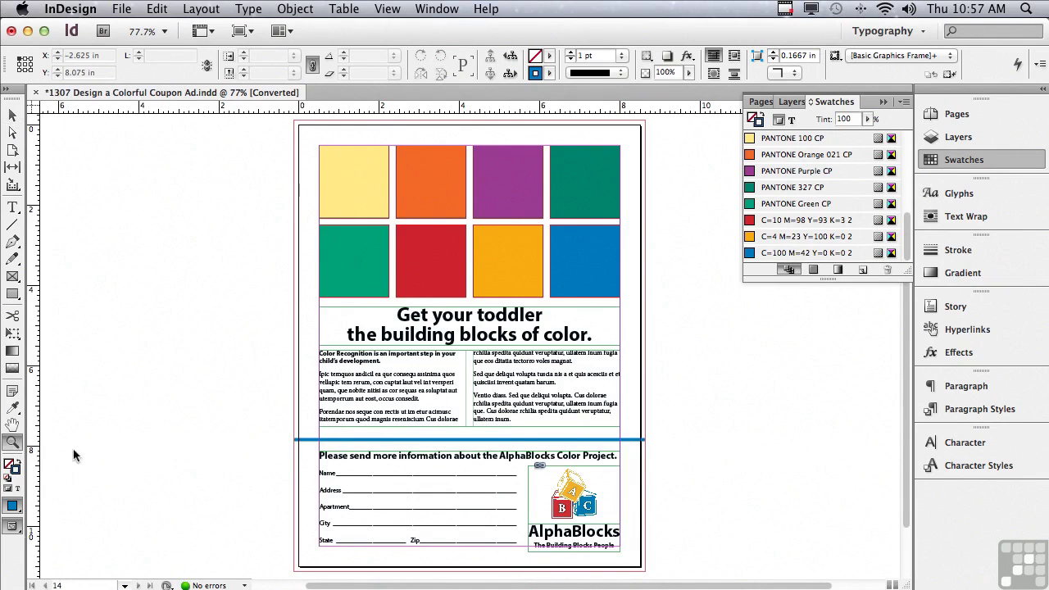
pyautogui.moveTo(282, 423); pyautogui.dragTo(662, 577)
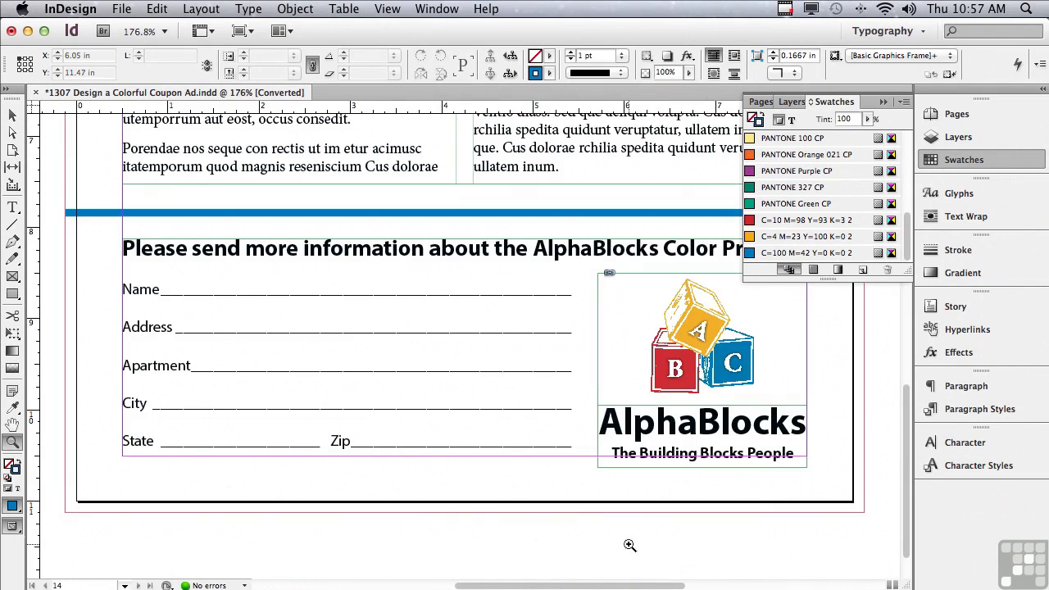
pyautogui.scroll(3, 908, 455)
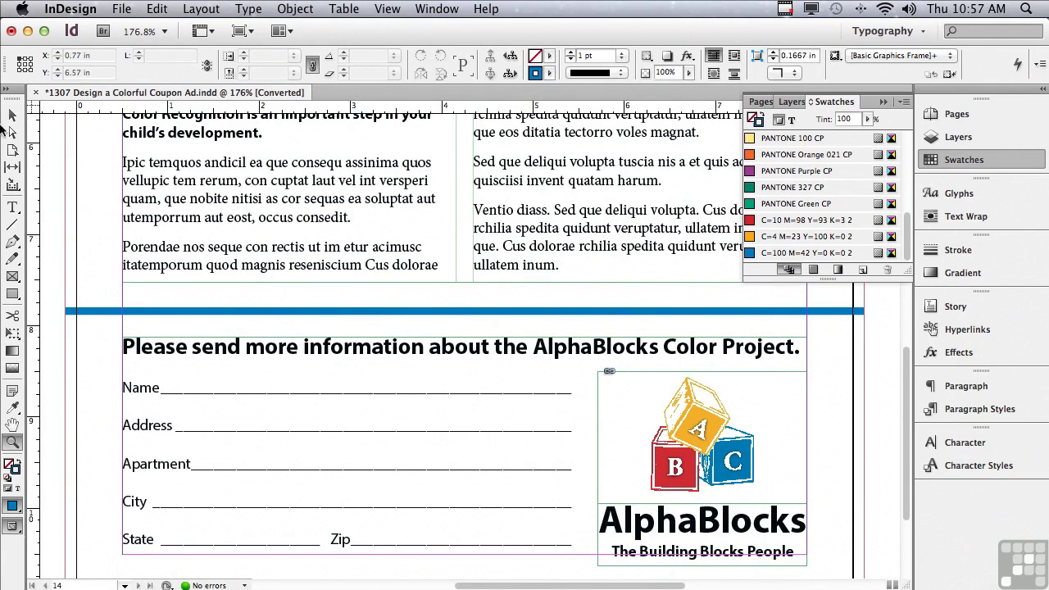
pyautogui.click(12, 116)
pyautogui.click(88, 311)
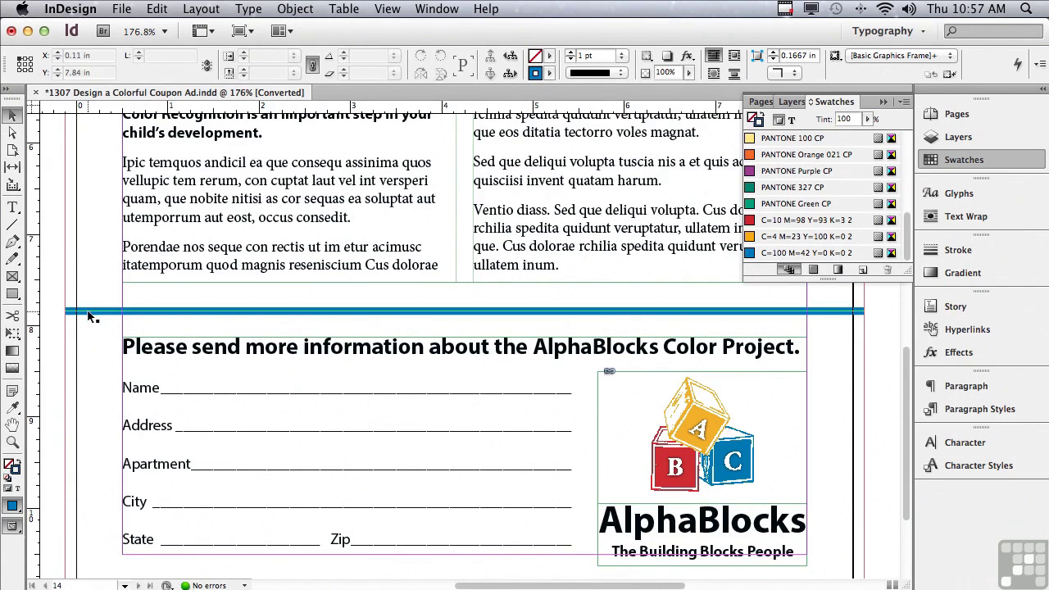
pyautogui.click(89, 312)
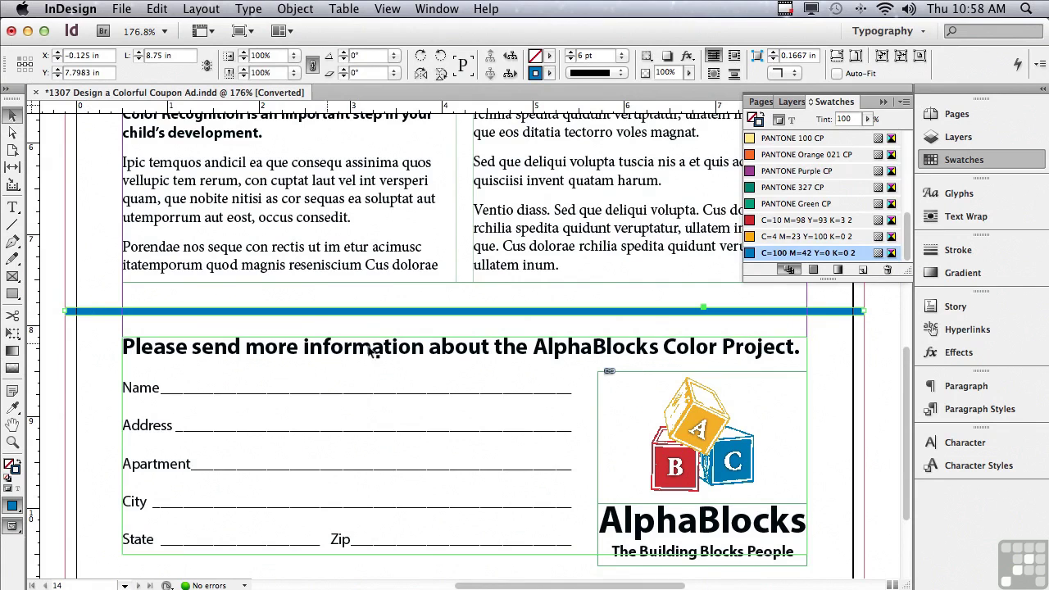
# - Change the blue rule's stroke type to Dashed in the Stroke panel
pyautogui.click(967, 251)
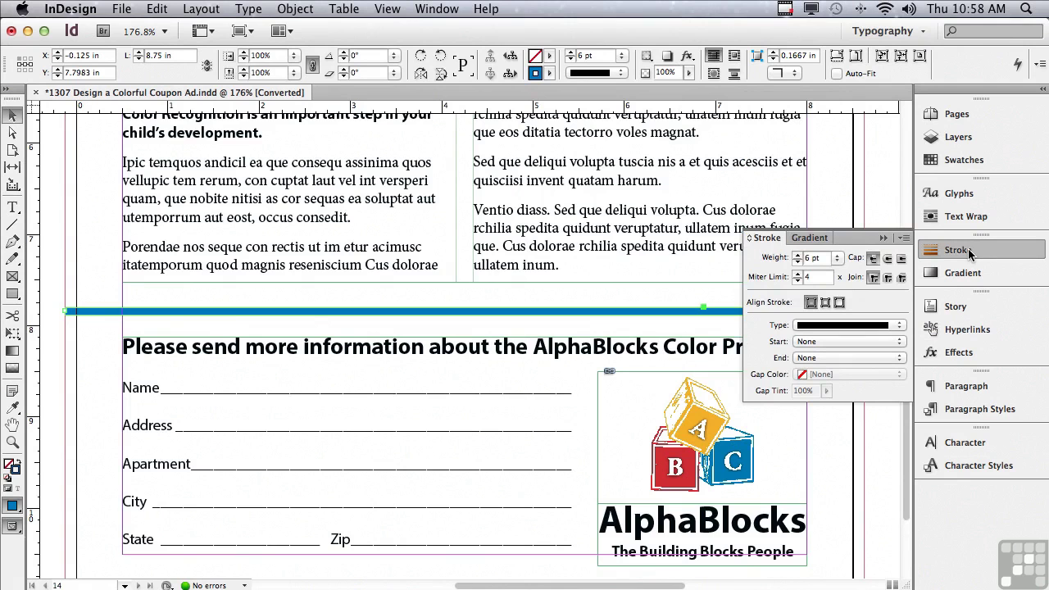
pyautogui.click(813, 327)
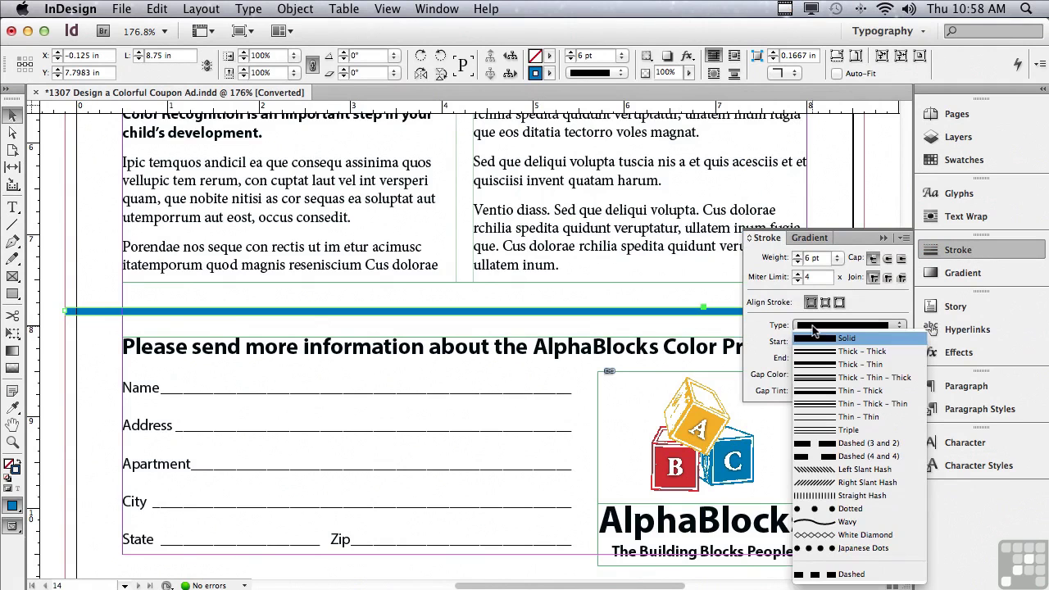
pyautogui.click(799, 575)
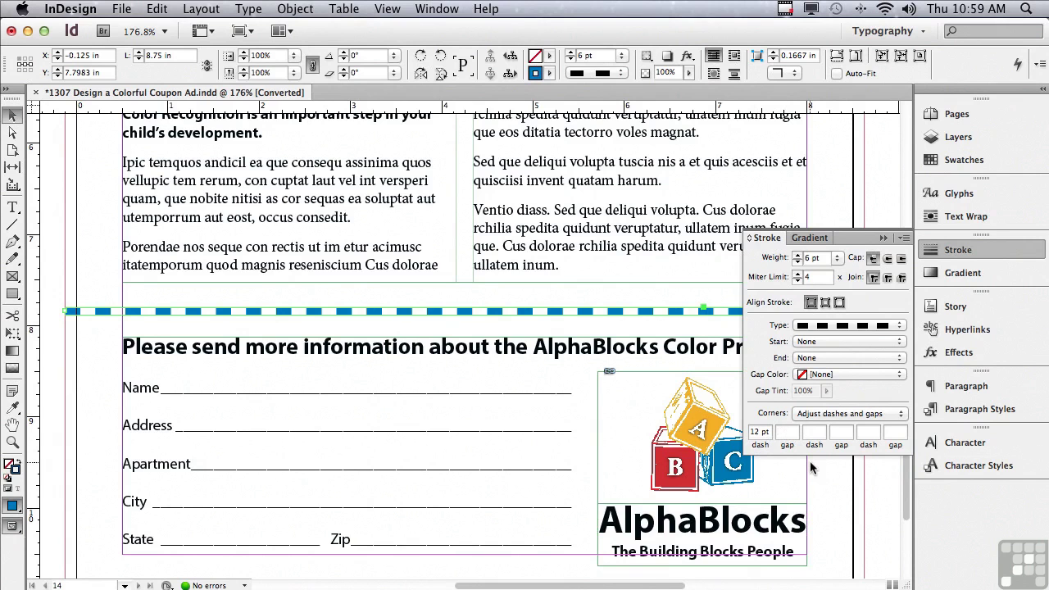
pyautogui.click(787, 432)
# - Enter the dash pattern: 12 pt first gap, 0 pt second dash, 12 pt second gap
pyautogui.write('12')
pyautogui.click(817, 433)
pyautogui.write('0')
pyautogui.press('Tab')
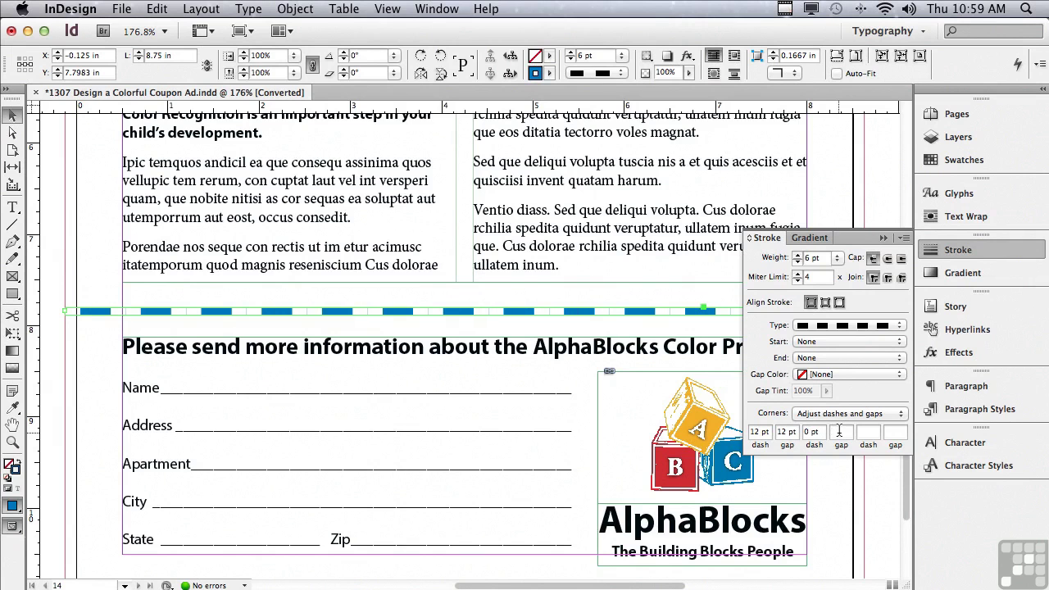
pyautogui.write('12')
pyautogui.click(860, 432)
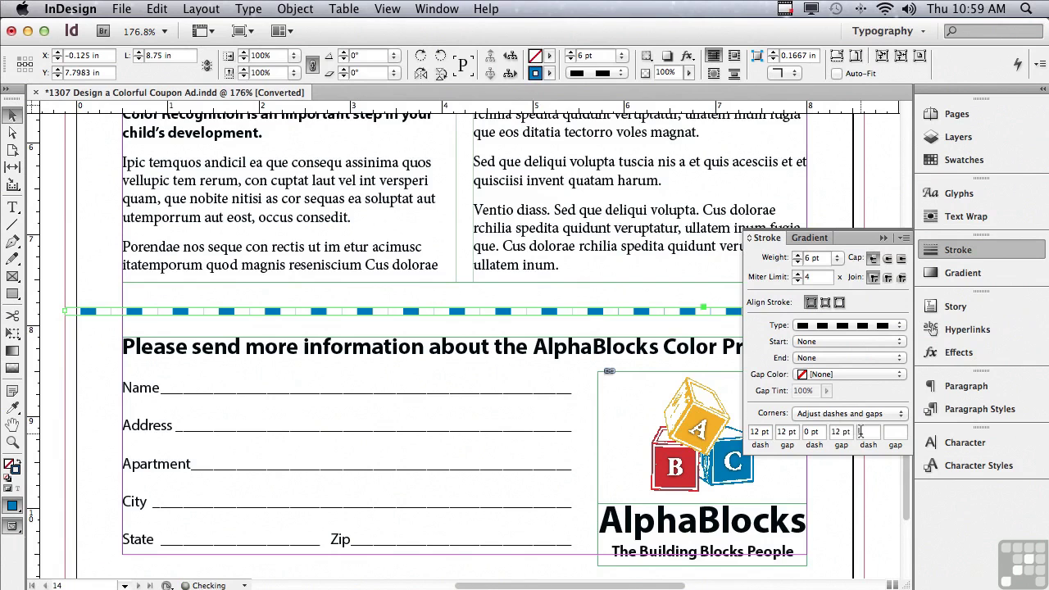
# - Give the dashes round caps and set the gap colour to orange C=4 M=23 Y=100 K=0
pyautogui.click(888, 260)
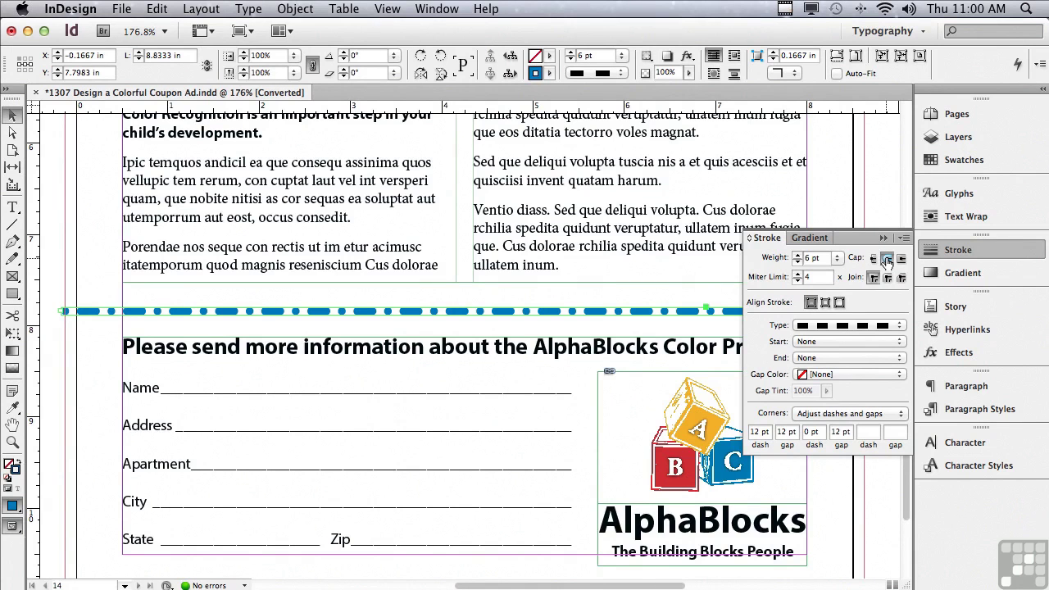
pyautogui.click(836, 374)
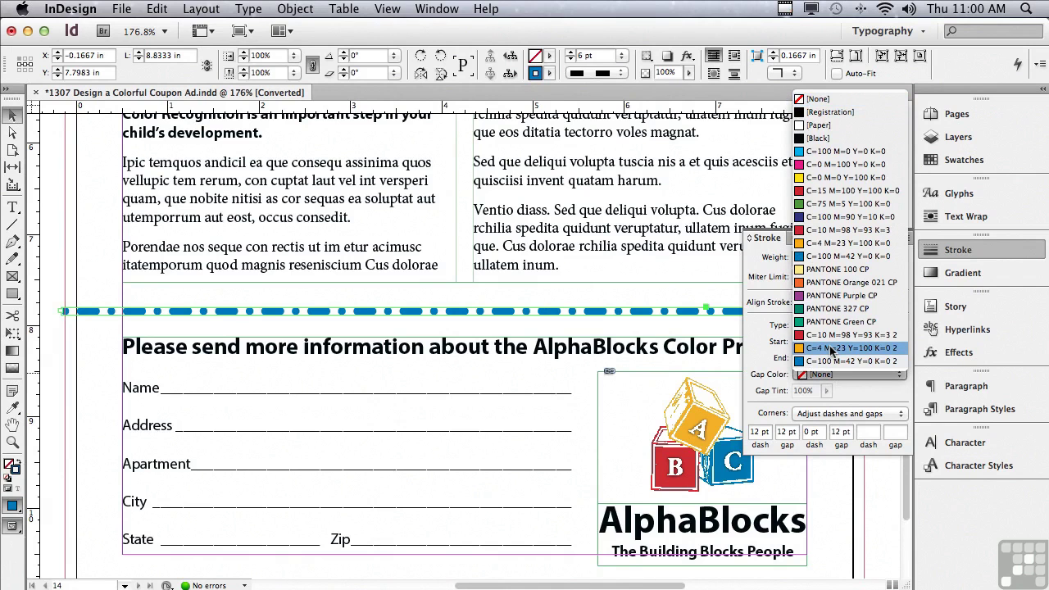
pyautogui.click(830, 349)
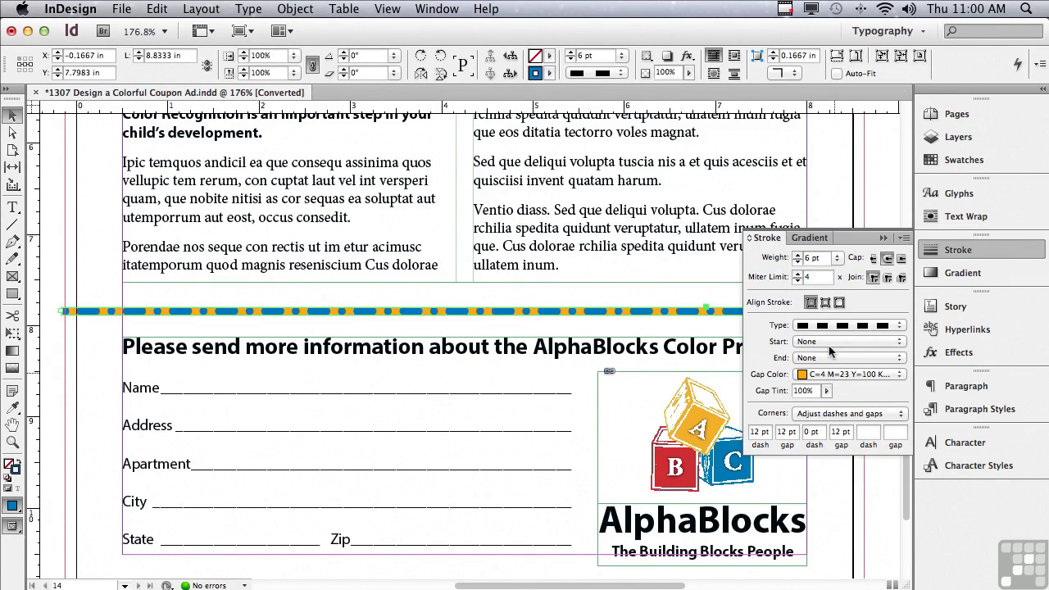